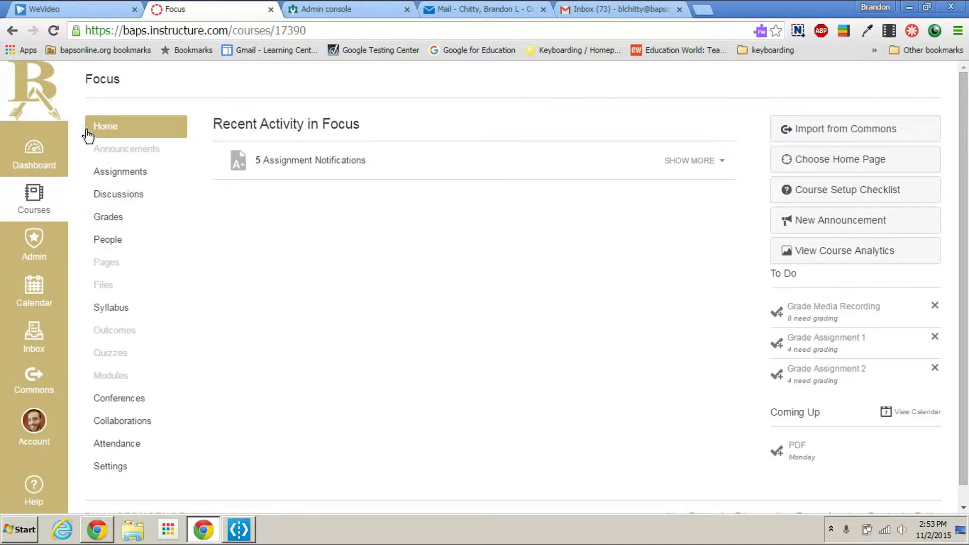
# Step: Go from the dashboard to the Focus course's Quizzes page
pyautogui.click(27, 141)
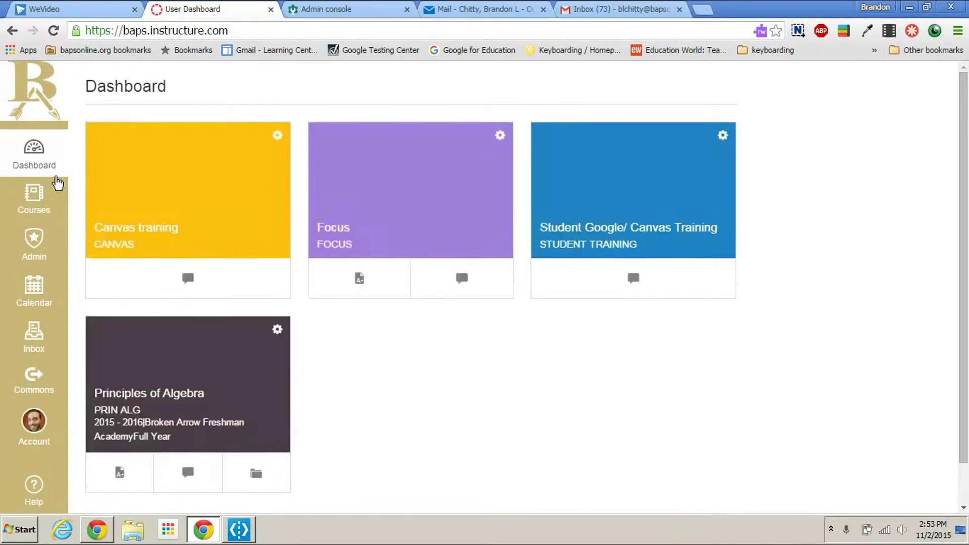
pyautogui.click(407, 200)
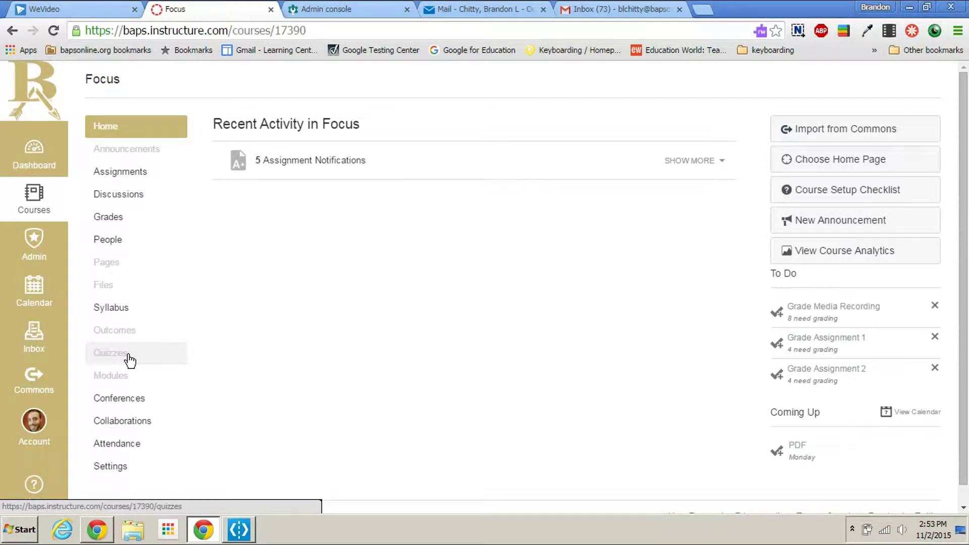
pyautogui.click(128, 357)
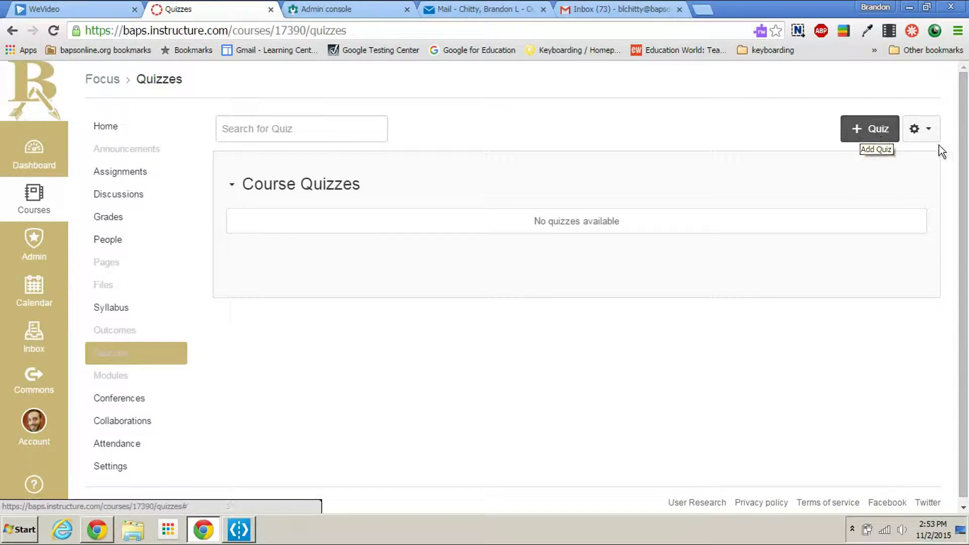
# Step: Open the Course Question Banks page through the Quizzes gear menu's Manage Question Banks
pyautogui.click(930, 133)
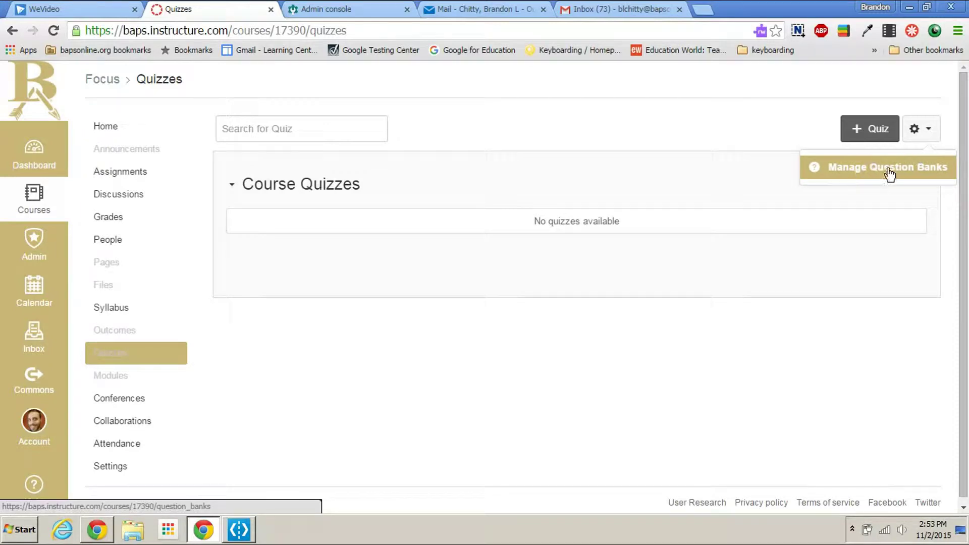
pyautogui.click(750, 116)
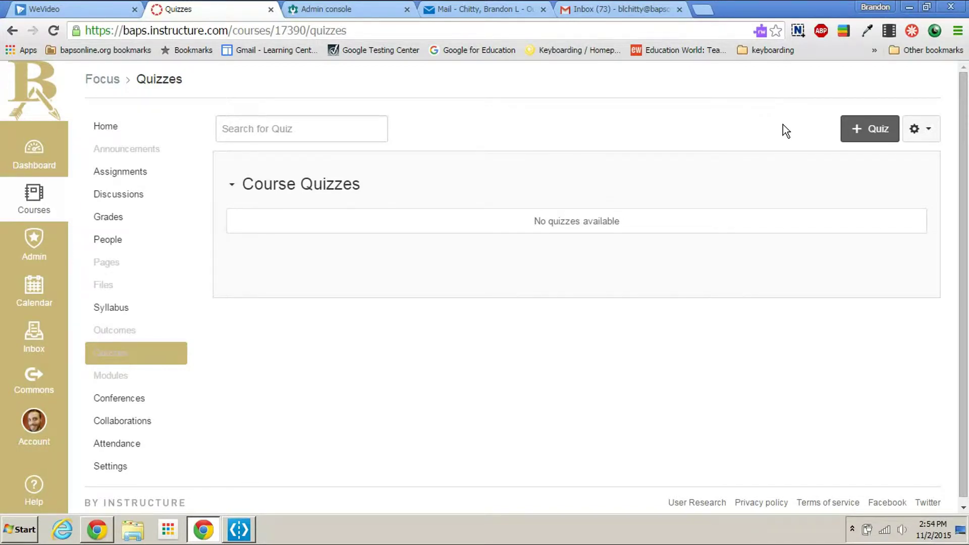
pyautogui.click(929, 137)
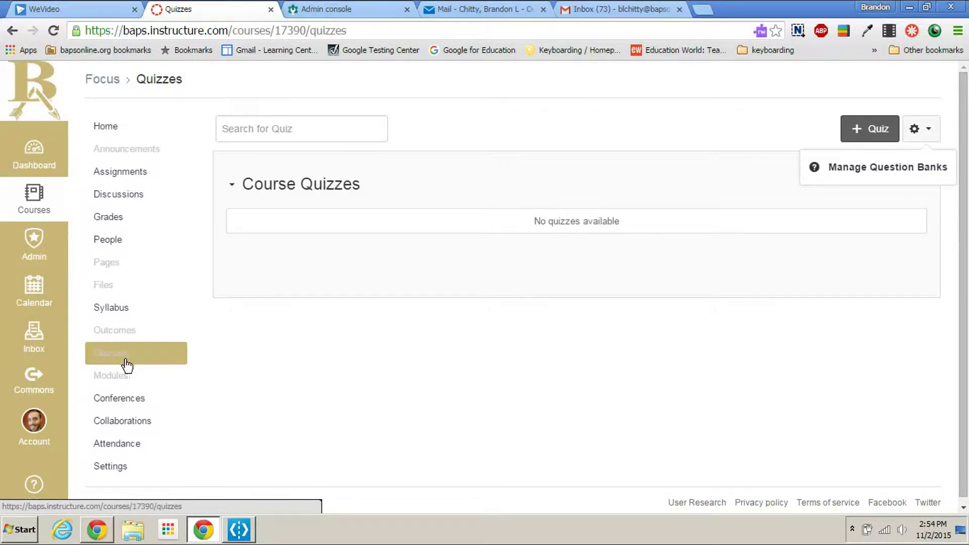
pyautogui.click(929, 133)
pyautogui.click(931, 133)
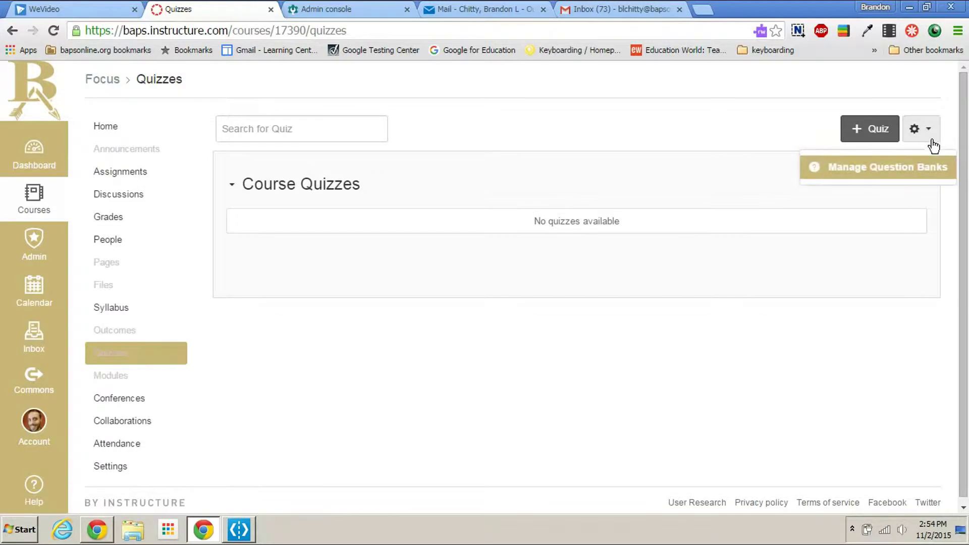
pyautogui.click(895, 171)
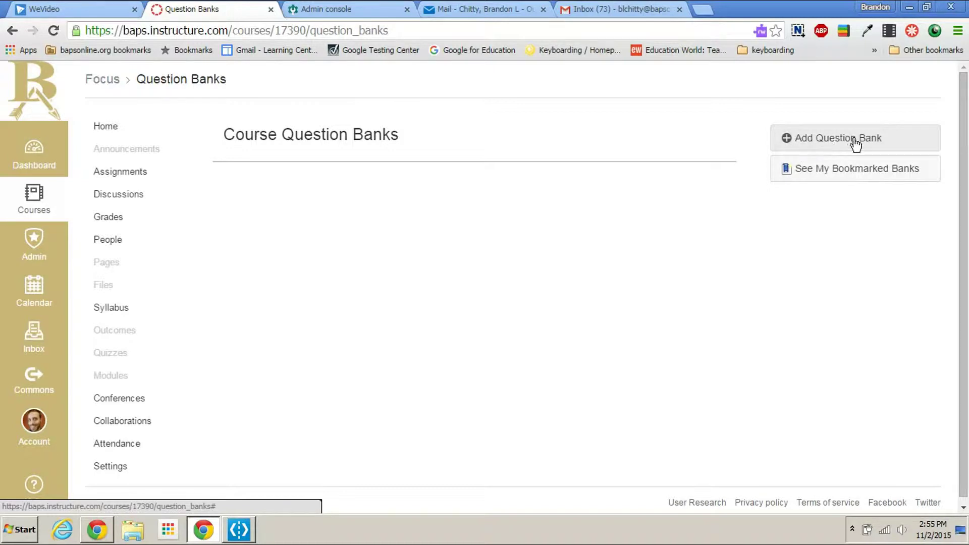
# Step: Create a question bank named 'Quiz 1' and open it
pyautogui.click(871, 144)
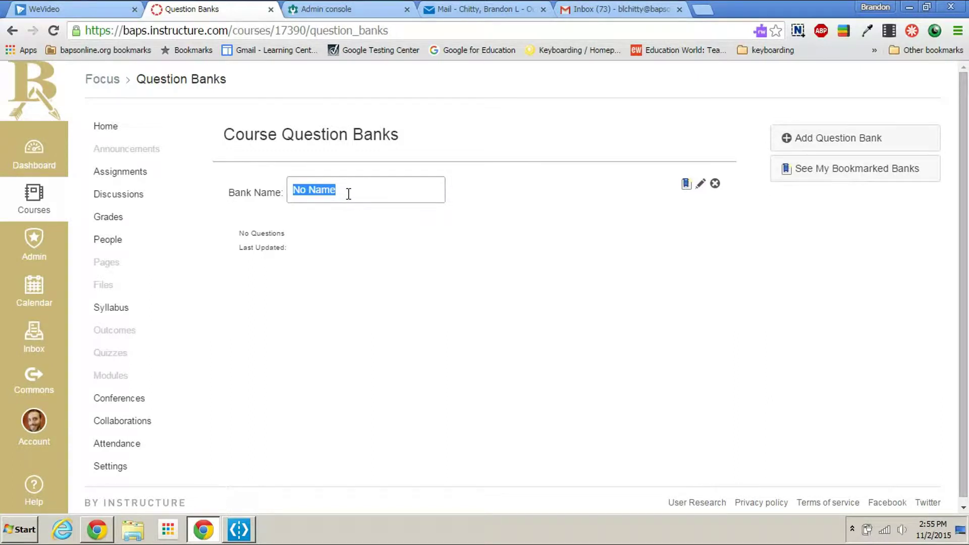
pyautogui.write('Quz')
pyautogui.press('BackSpace')
pyautogui.write('iz 1')
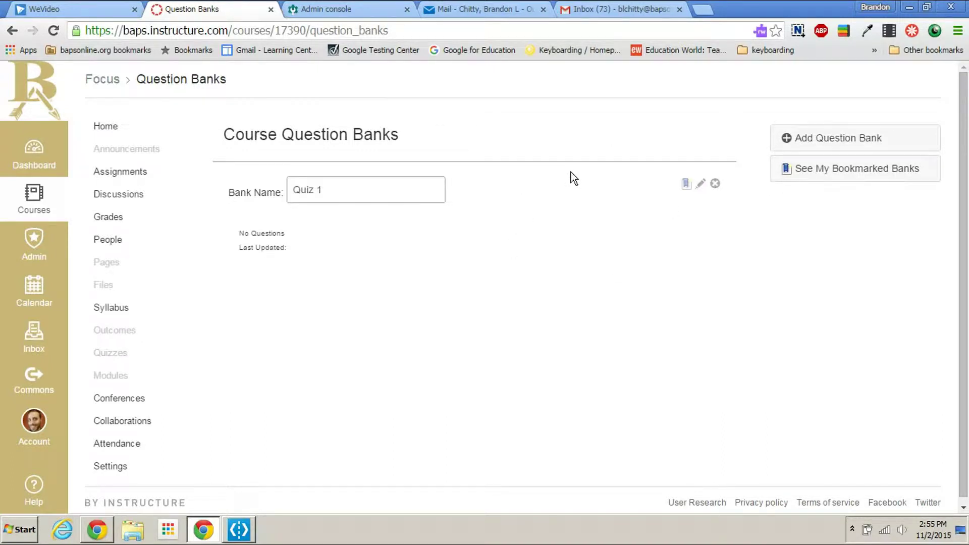
pyautogui.press('Return')
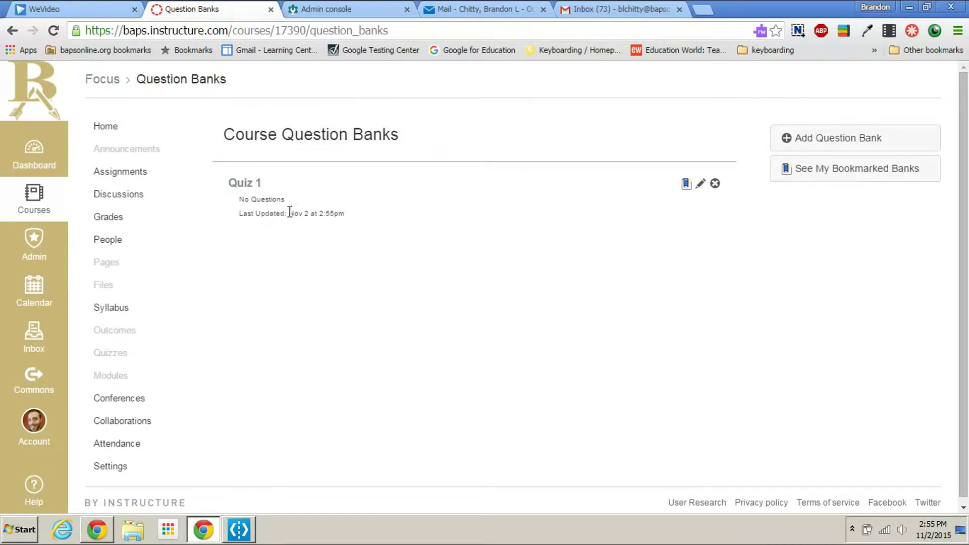
pyautogui.click(244, 185)
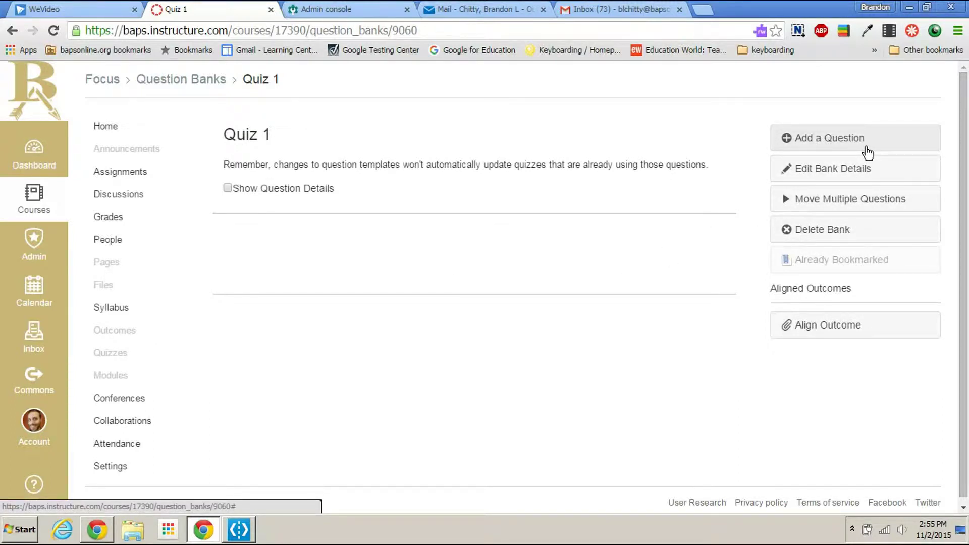
# Step: Start a new blank question in the Quiz 1 bank
pyautogui.click(829, 145)
pyautogui.scroll(1, 551, 200)
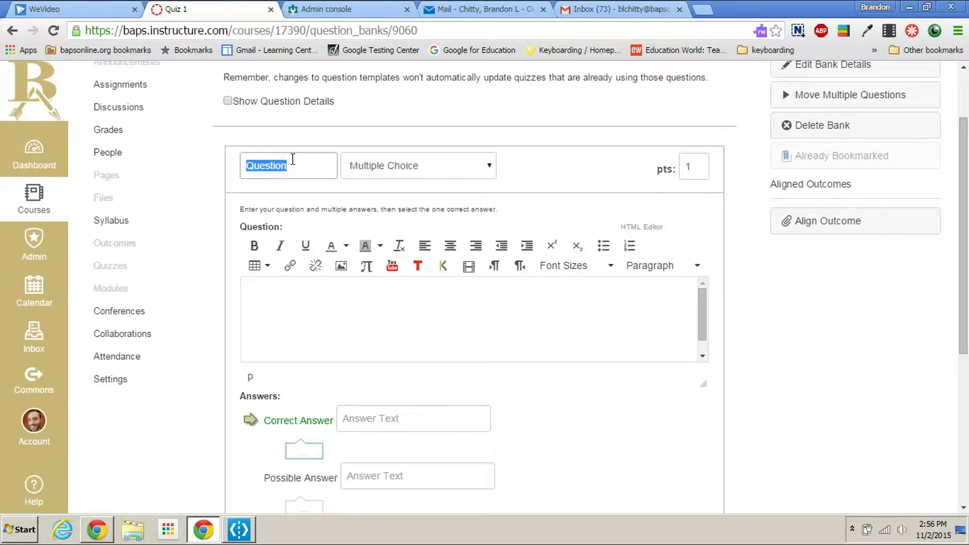
# Step: Keep the new question as Multiple Choice and begin embedding an image in its text
pyautogui.click(437, 174)
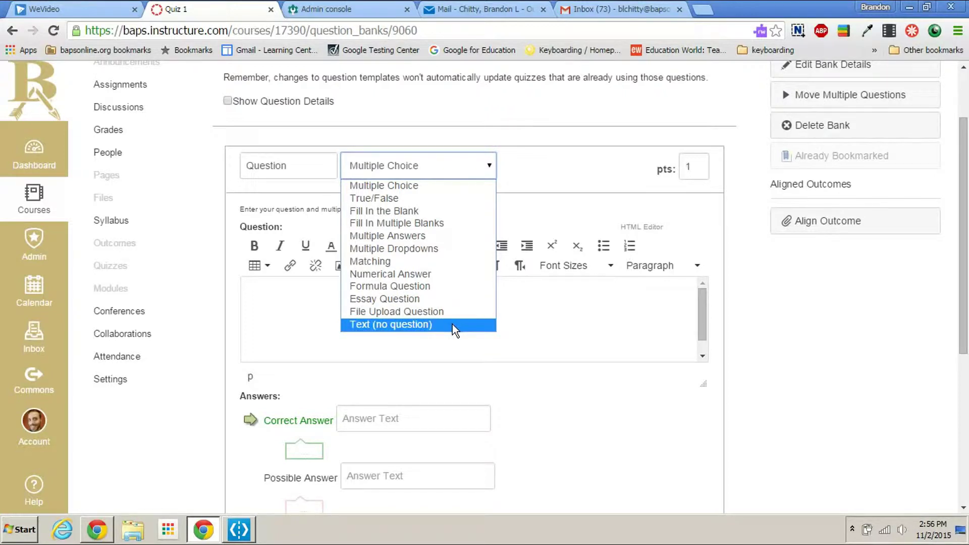
pyautogui.click(411, 186)
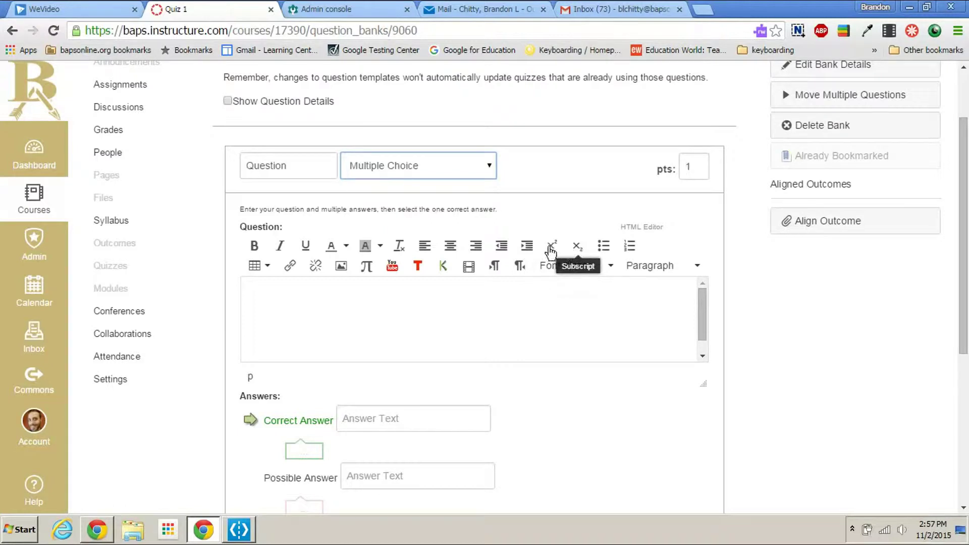
pyautogui.scroll(-1, 528, 301)
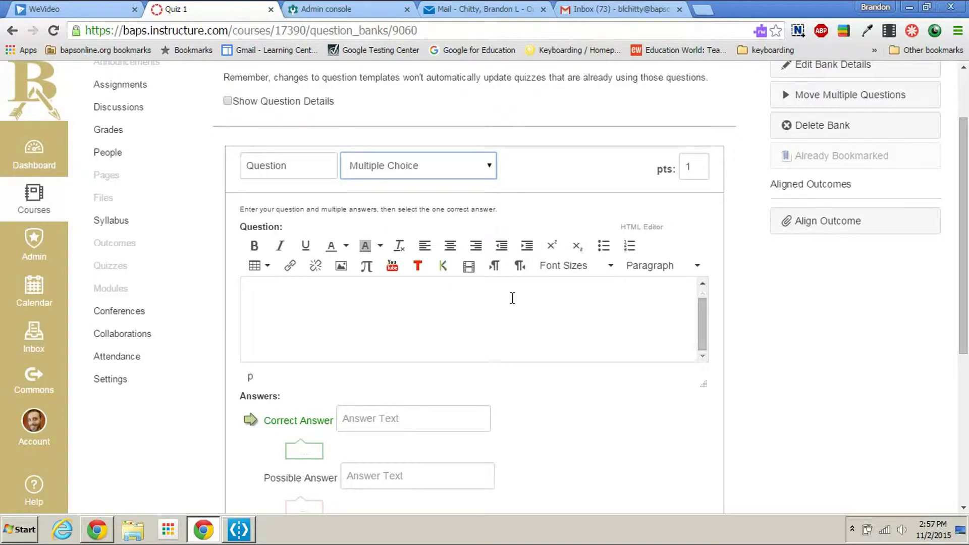
pyautogui.scroll(3, 404, 301)
pyautogui.click(346, 386)
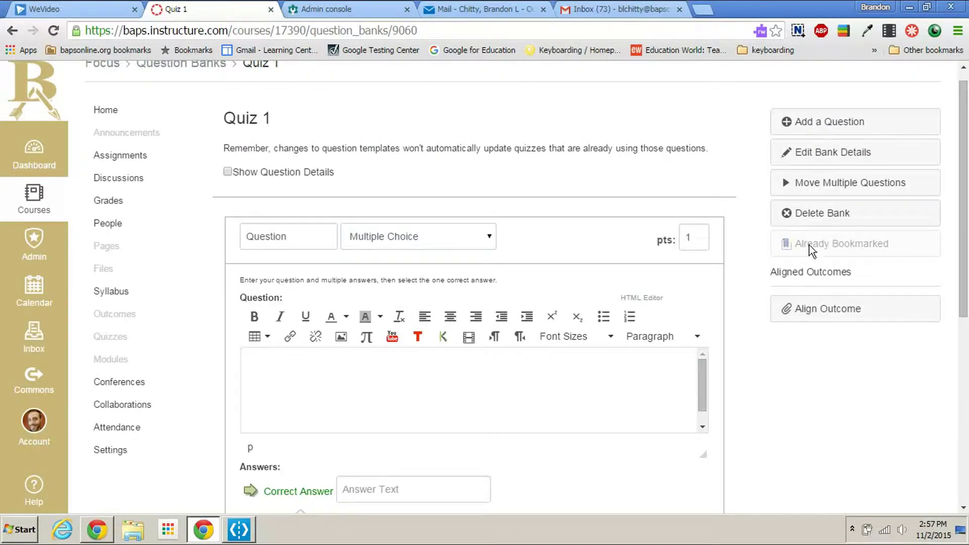
pyautogui.scroll(-3, 803, 250)
pyautogui.click(341, 267)
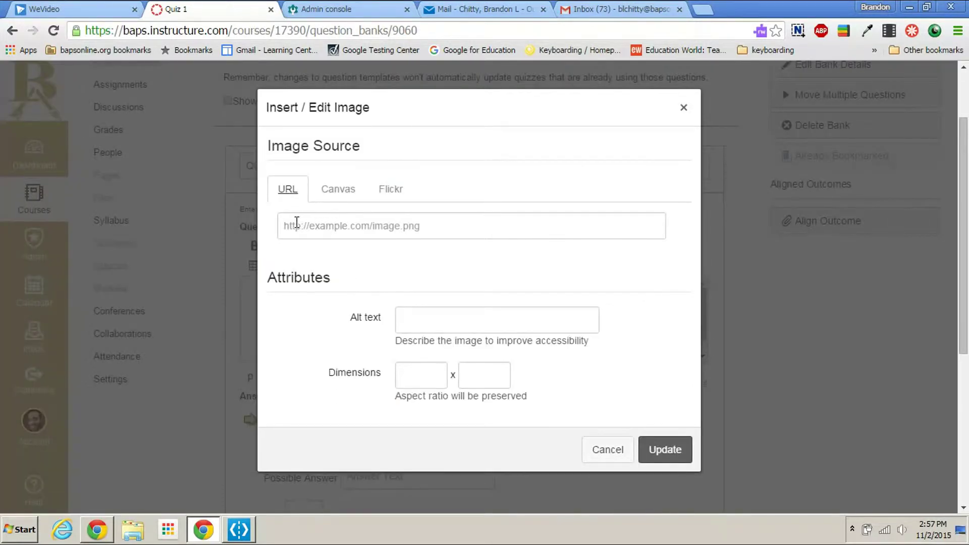
# Step: Insert the first Flickr search result for 'fire' into the question text
pyautogui.click(684, 108)
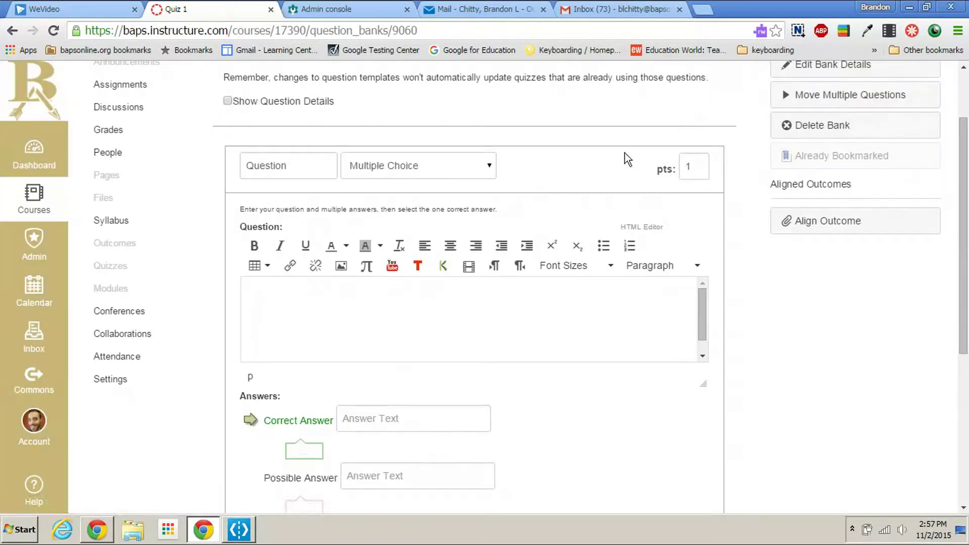
pyautogui.click(342, 268)
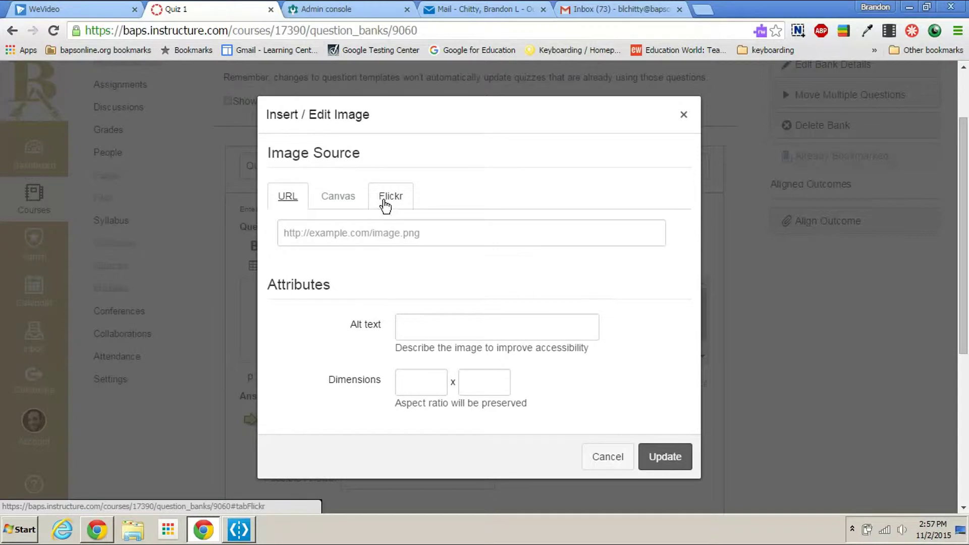
pyautogui.click(386, 202)
pyautogui.click(381, 232)
pyautogui.write('fl')
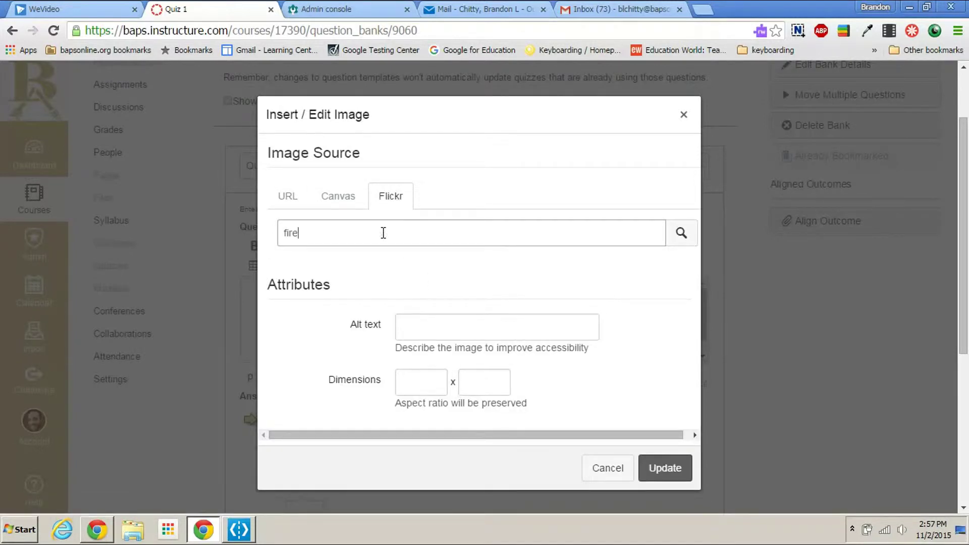
pyautogui.write('re')
pyautogui.press('Return')
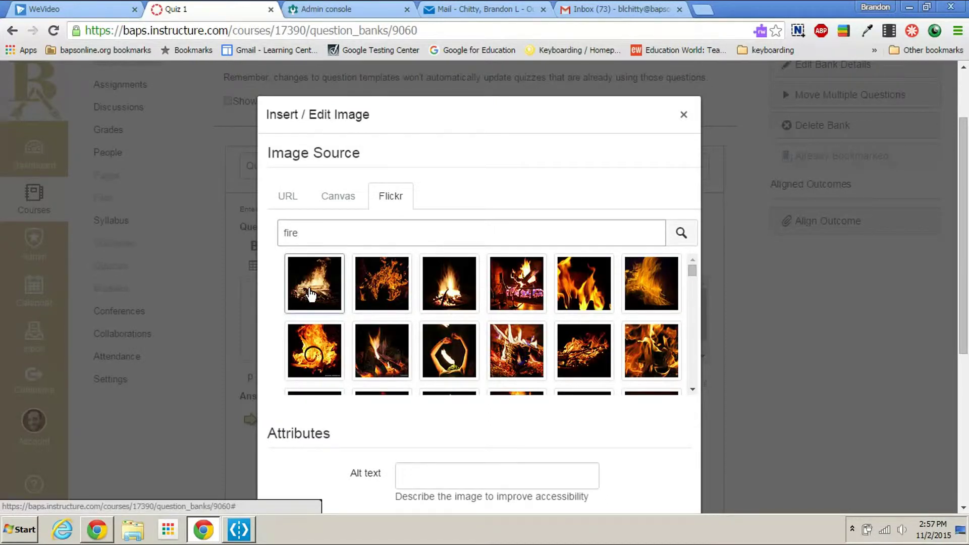
pyautogui.click(311, 294)
pyautogui.scroll(-3, 652, 441)
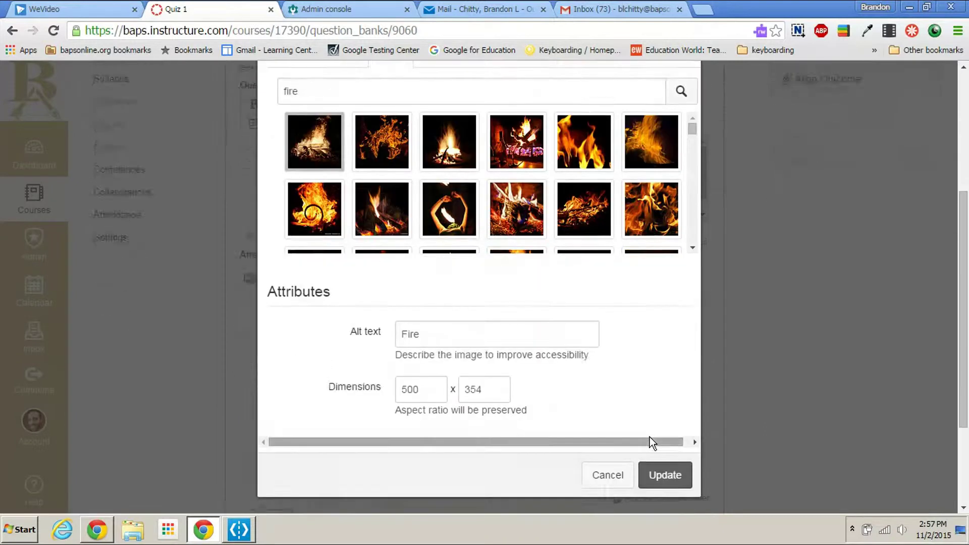
pyautogui.scroll(-2, 650, 437)
pyautogui.click(665, 404)
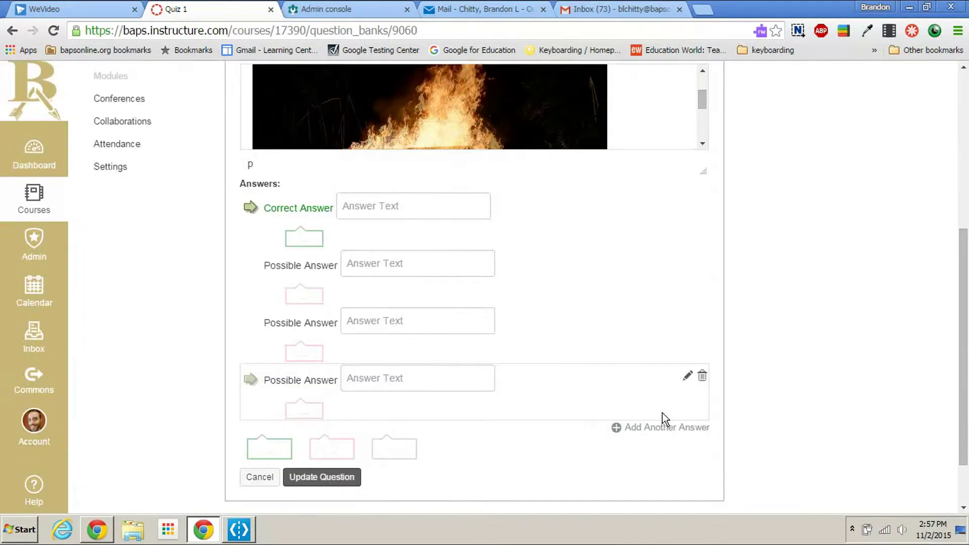
pyautogui.scroll(5, 638, 351)
# Step: Below the fire picture, write 'What type of energy does the picture represent?'
pyautogui.click(537, 337)
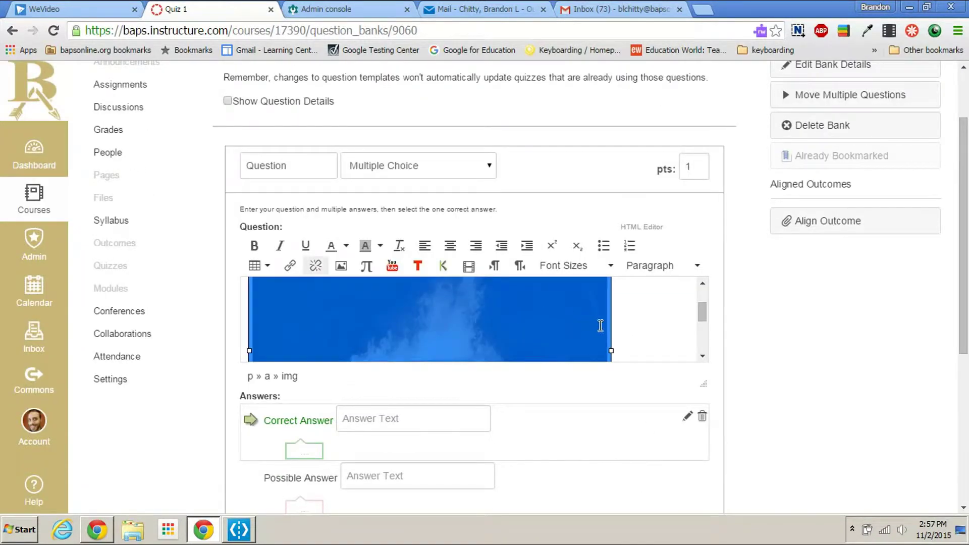
pyautogui.scroll(-3, 600, 325)
pyautogui.moveTo(611, 284); pyautogui.dragTo(411, 197)
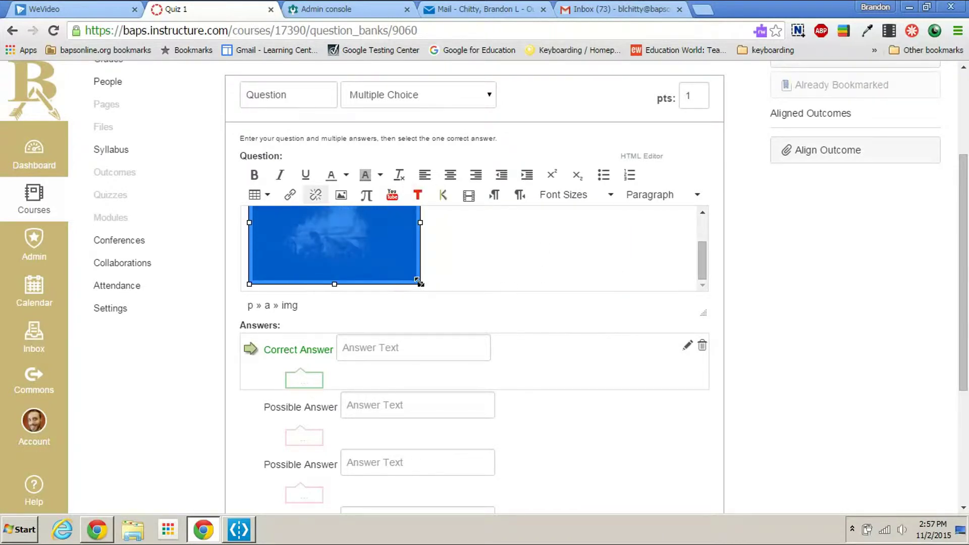
pyautogui.click(512, 266)
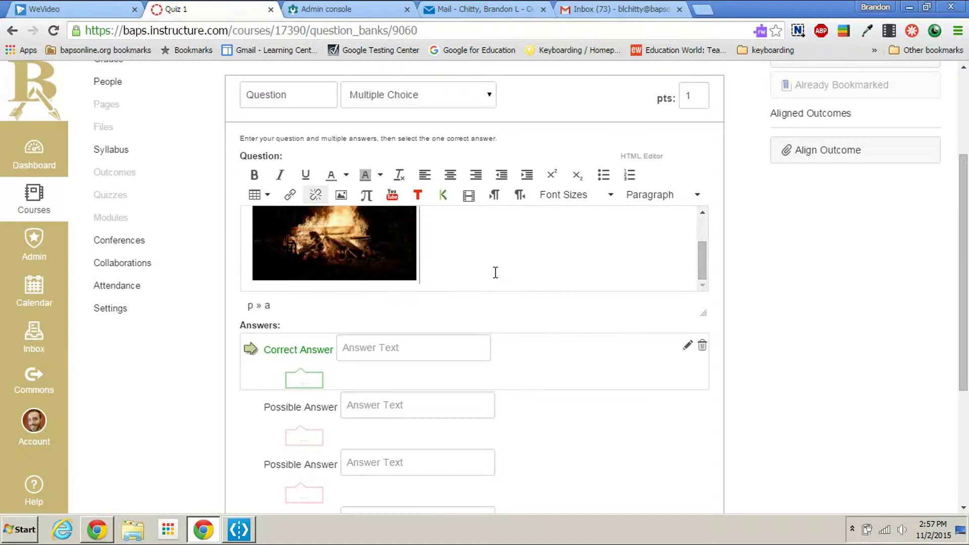
pyautogui.press('Return')
pyautogui.write('What t')
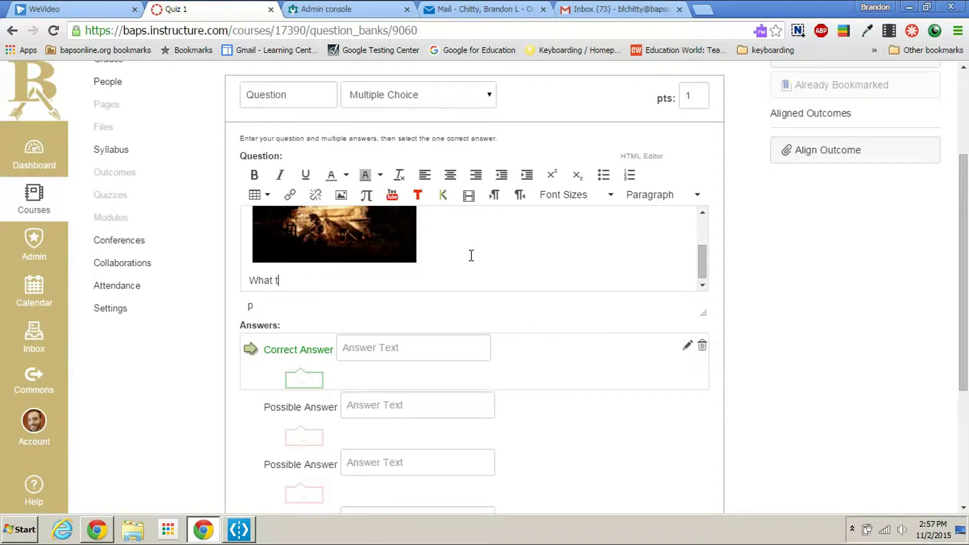
pyautogui.write('ype of energy does the')
pyautogui.press('BackSpace')
pyautogui.write('he picture ')
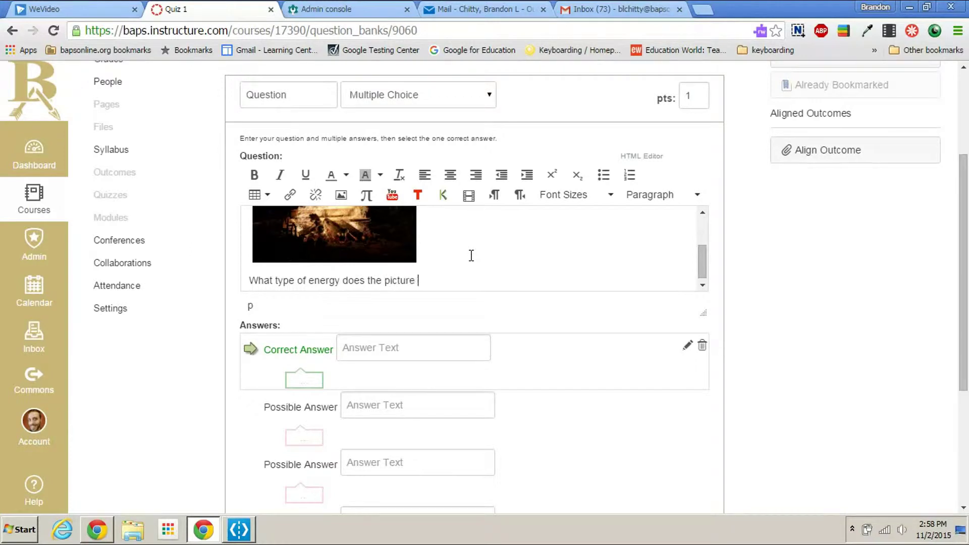
pyautogui.write('represent?')
# Step: Enter answers Mechanical and Thermal, mark Thermal correct, and save the question
pyautogui.scroll(2, 522, 248)
pyautogui.scroll(-2, 390, 296)
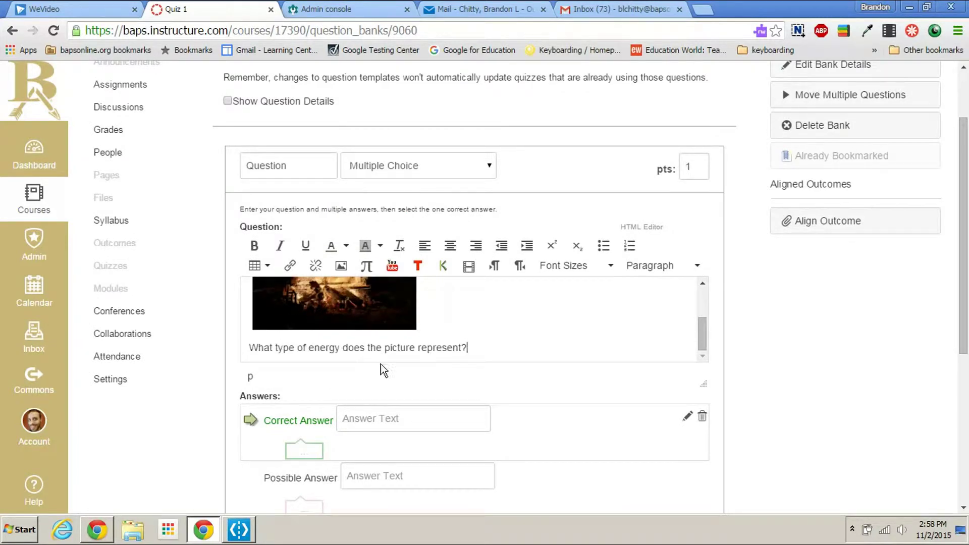
pyautogui.scroll(-2, 467, 366)
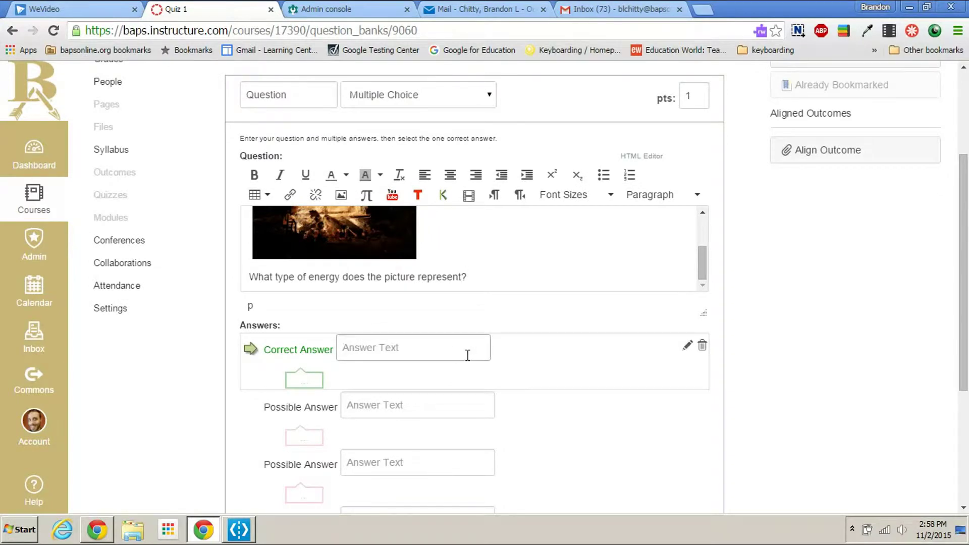
pyautogui.write('Mechanica')
pyautogui.click(448, 396)
pyautogui.write('Thermal')
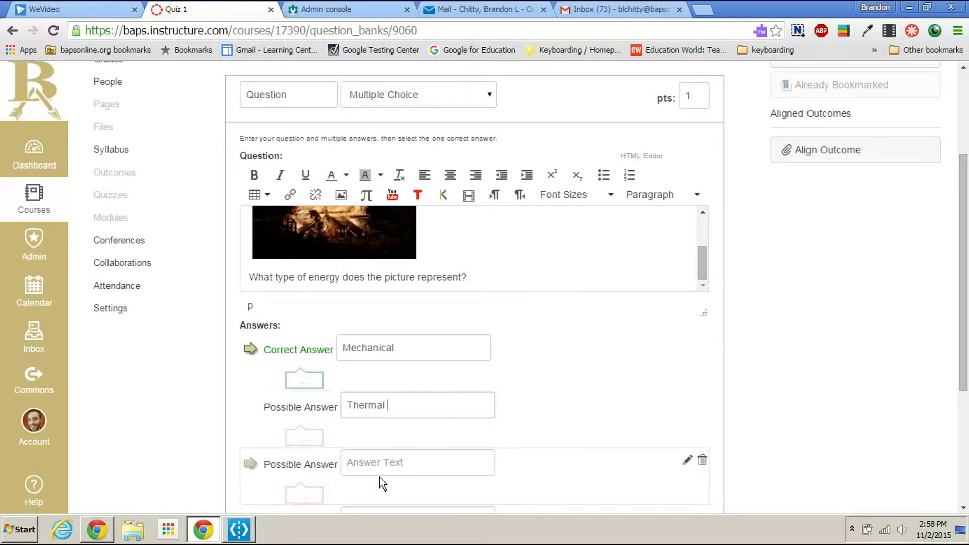
pyautogui.scroll(-1, 380, 477)
pyautogui.scroll(1, 380, 435)
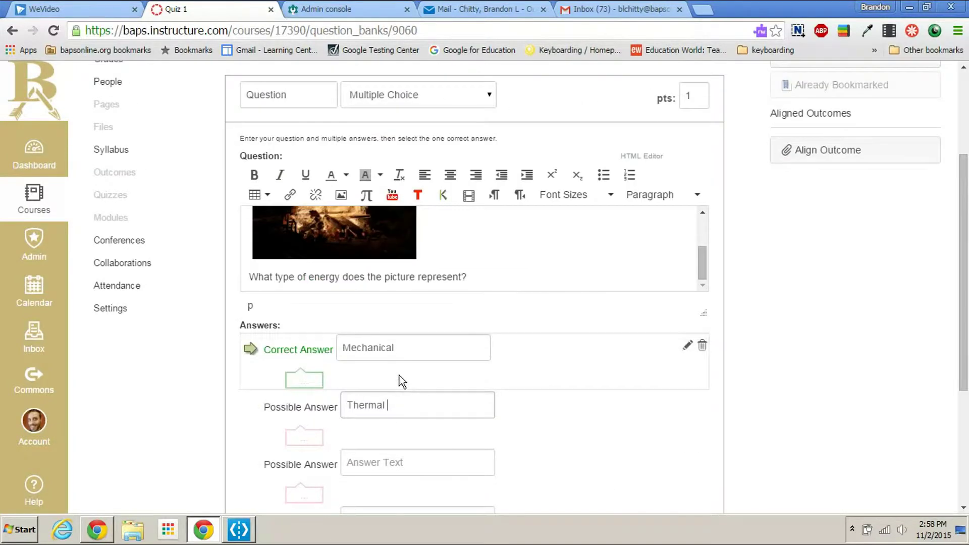
pyautogui.click(251, 407)
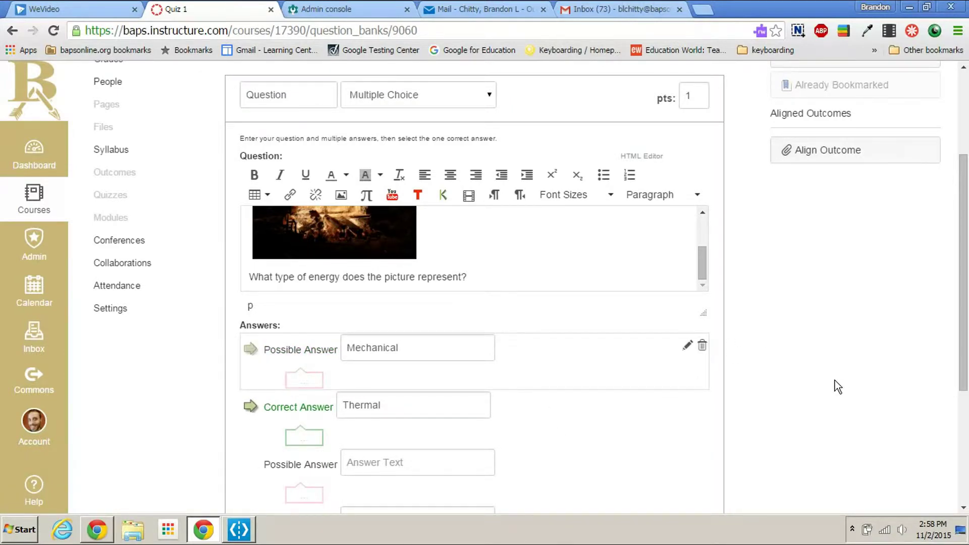
pyautogui.scroll(-3, 823, 378)
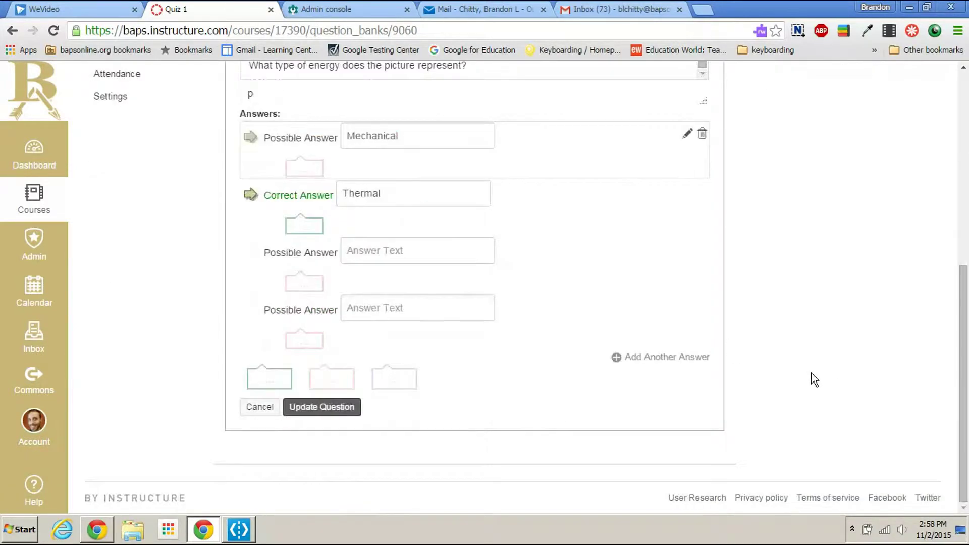
pyautogui.click(348, 415)
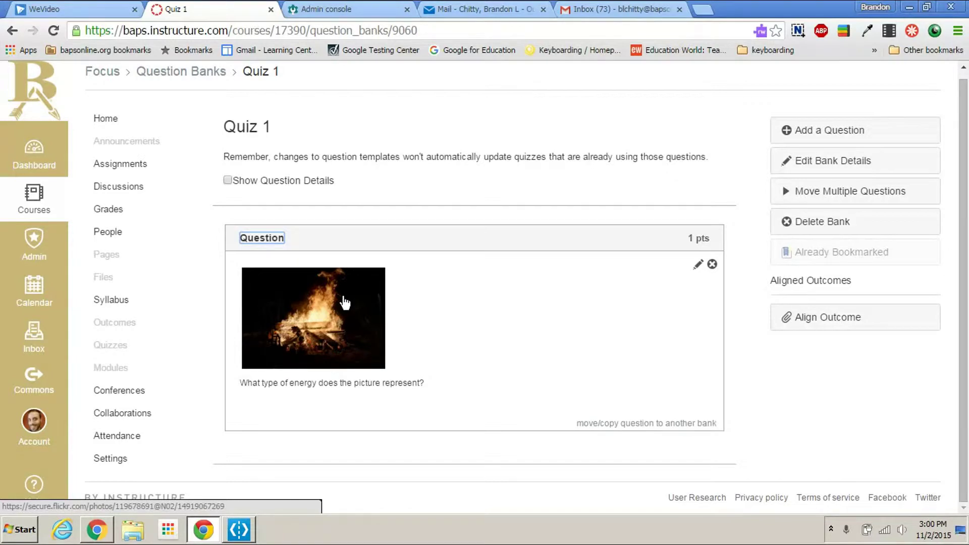
# Step: Add a question 'What are the two types of energy' with answers Potential, Kinetic, Space, Water
pyautogui.click(842, 144)
pyautogui.click(337, 231)
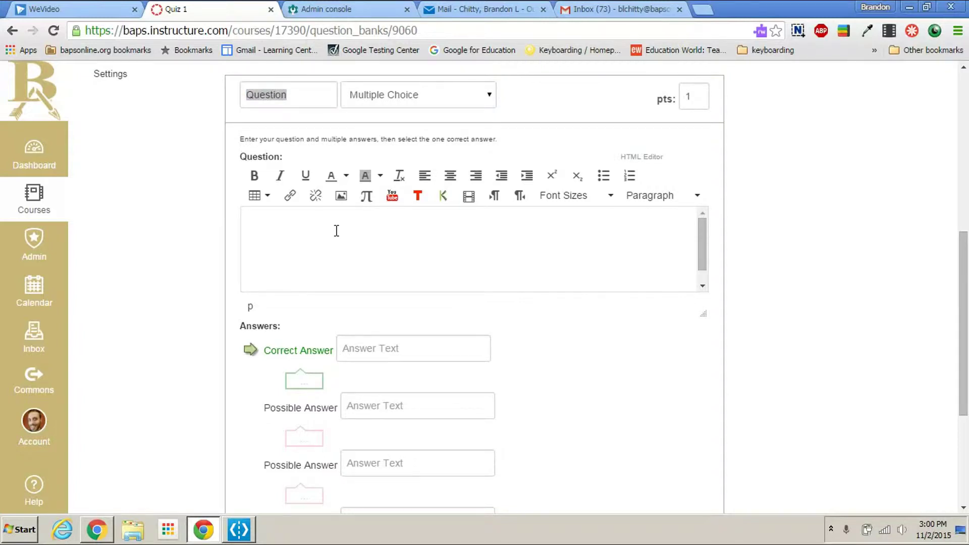
pyautogui.write('What are the two types of energy?')
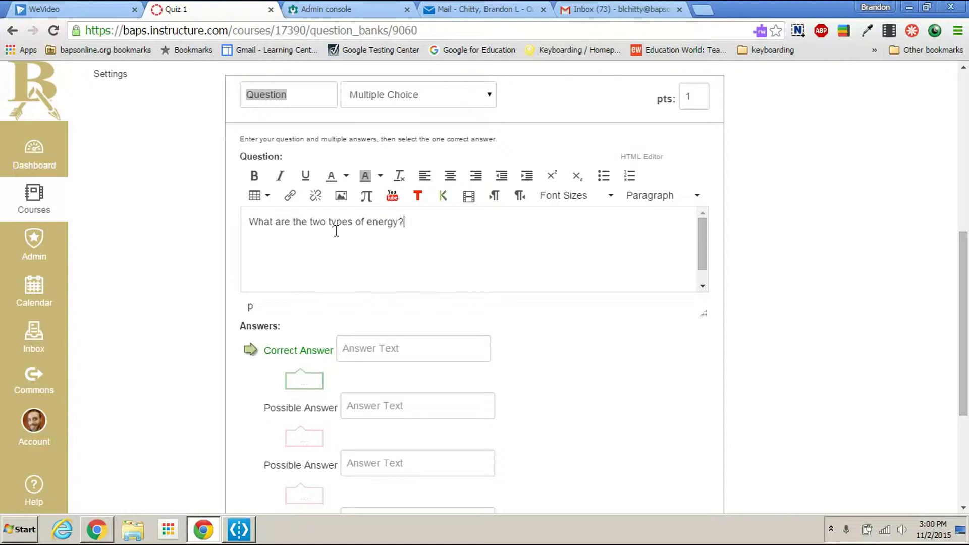
pyautogui.click(404, 346)
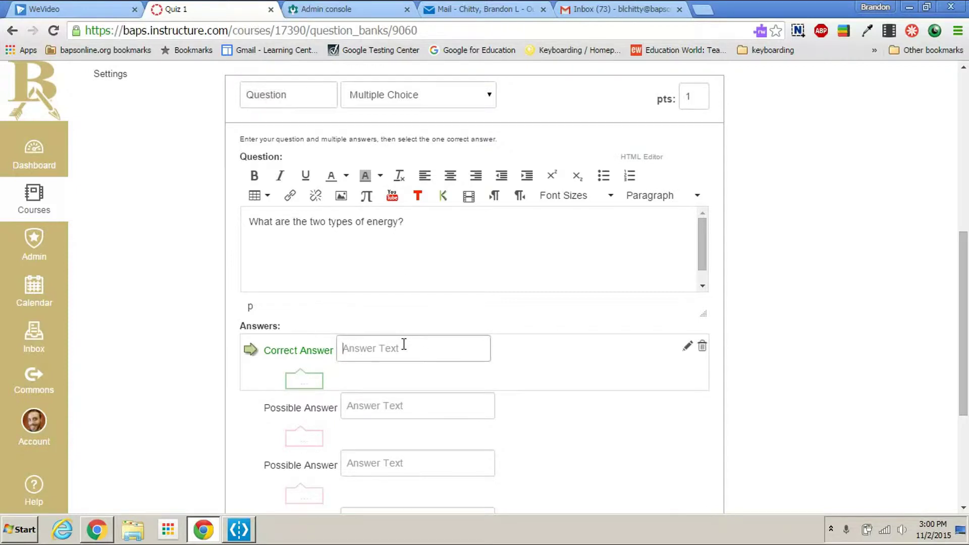
pyautogui.write('Potential')
pyautogui.click(388, 452)
pyautogui.write('Spas')
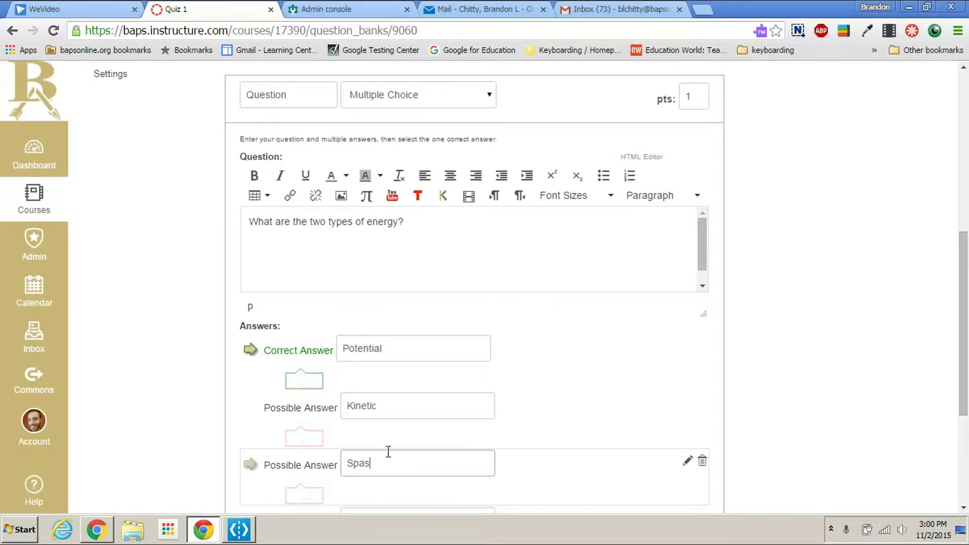
pyautogui.scroll(-1, 386, 449)
pyautogui.click(395, 454)
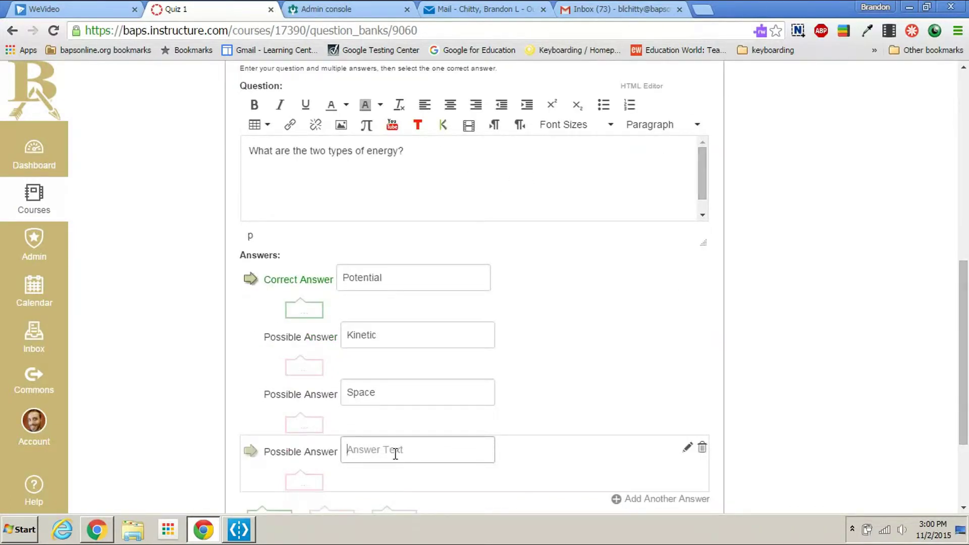
pyautogui.write('Water')
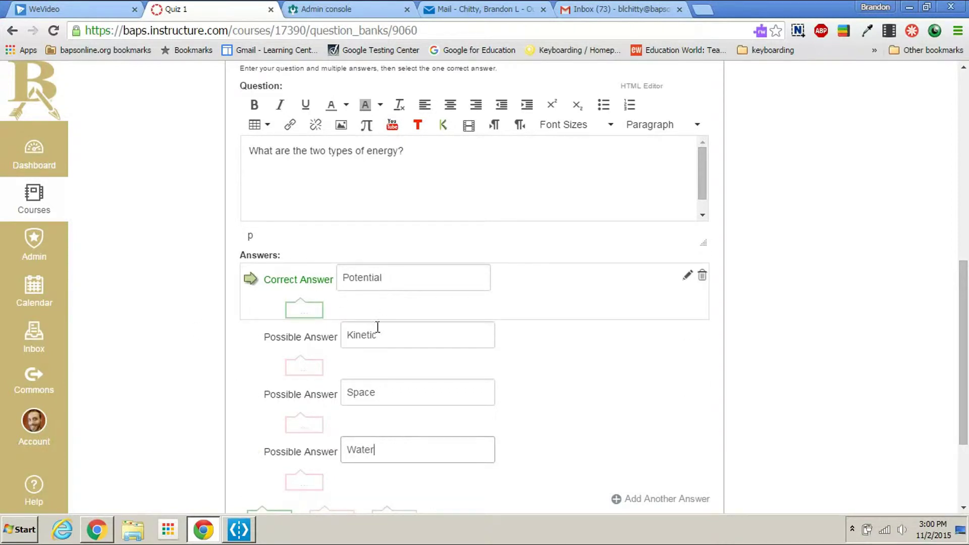
# Step: Change it to Multiple Answers, mark Kinetic also correct, and save the question
pyautogui.scroll(4, 391, 452)
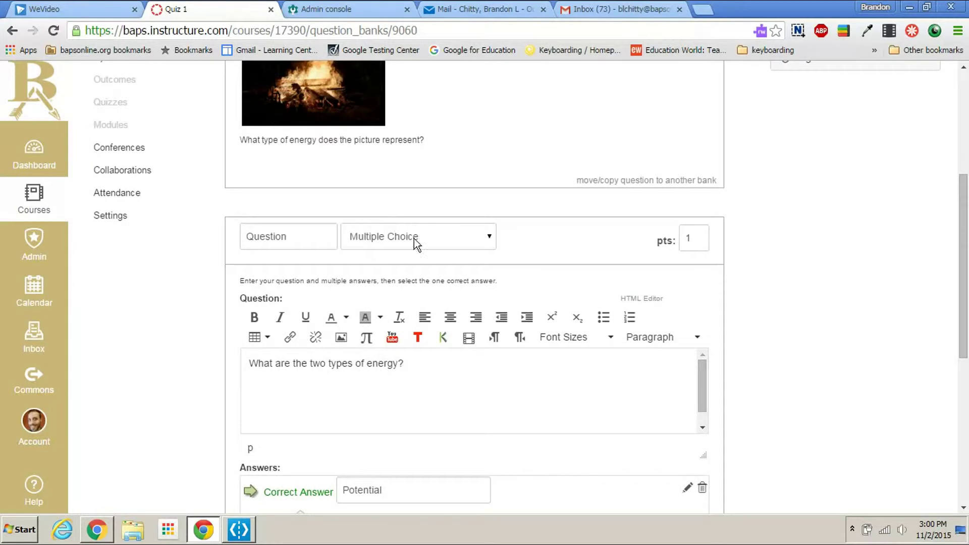
pyautogui.scroll(-3, 404, 212)
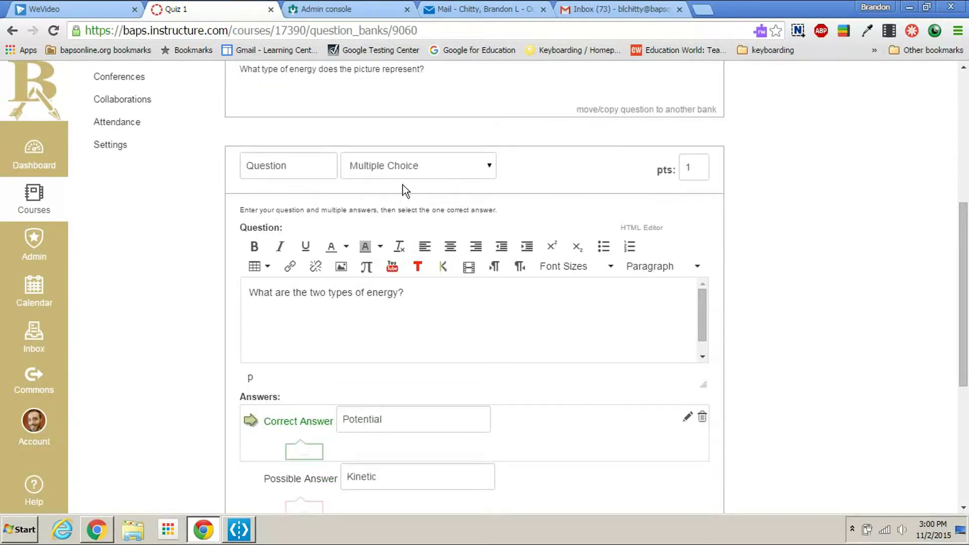
pyautogui.click(417, 96)
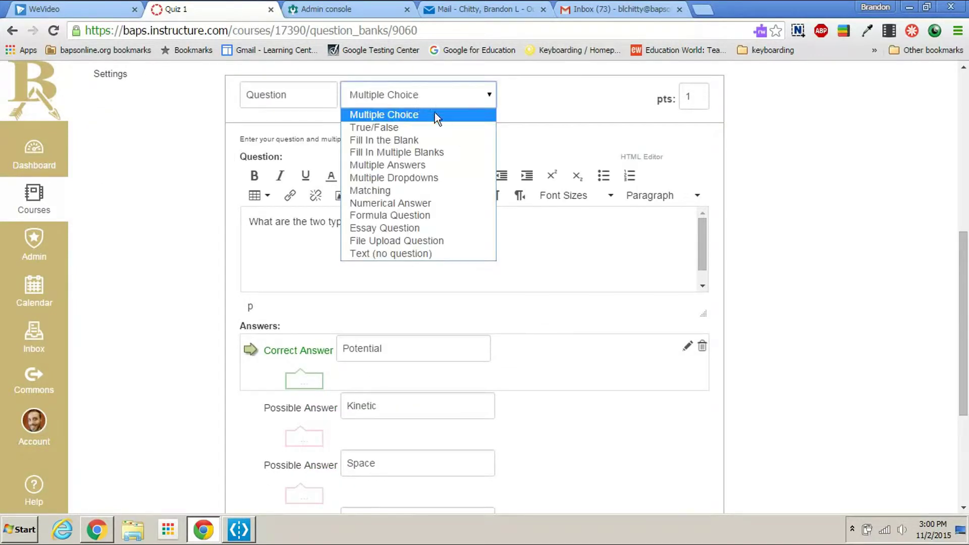
pyautogui.click(419, 164)
pyautogui.scroll(-3, 613, 385)
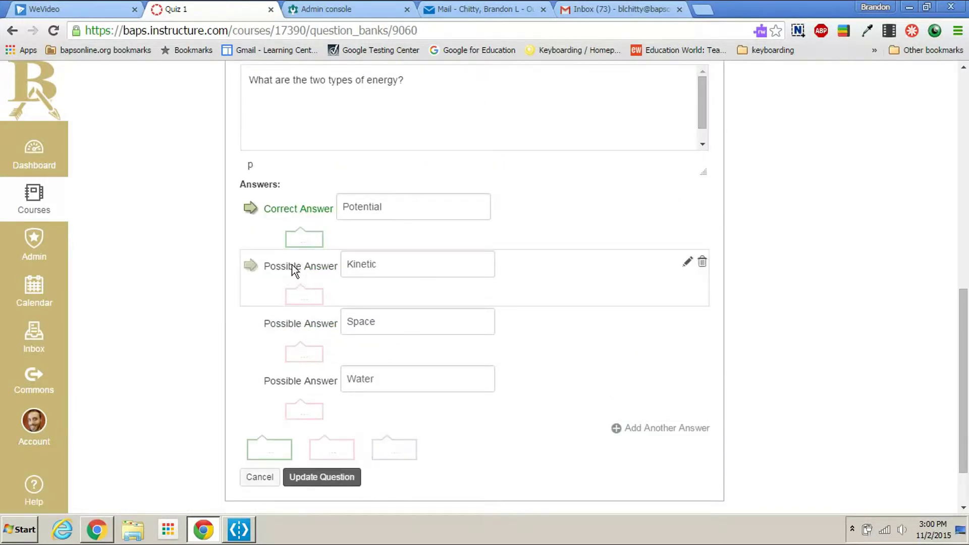
pyautogui.click(251, 266)
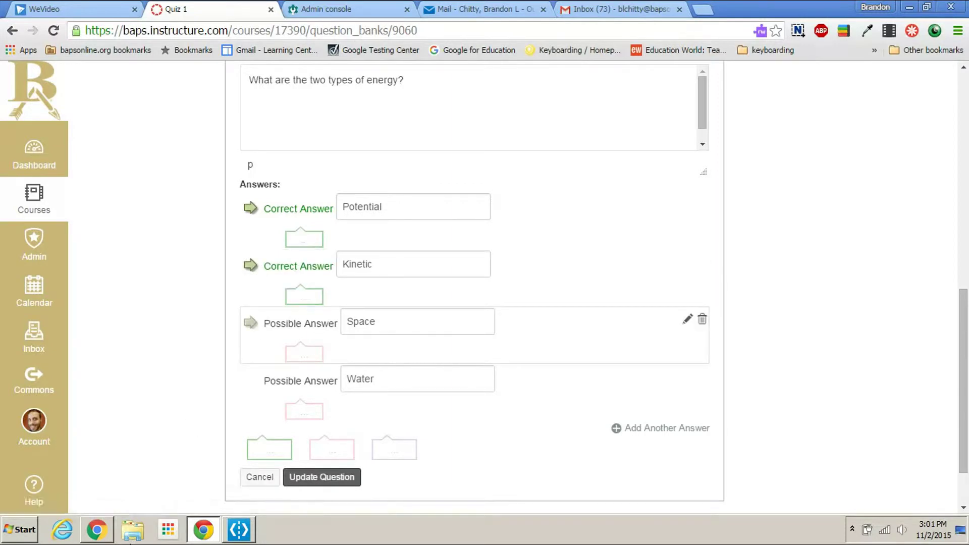
pyautogui.scroll(3, 735, 326)
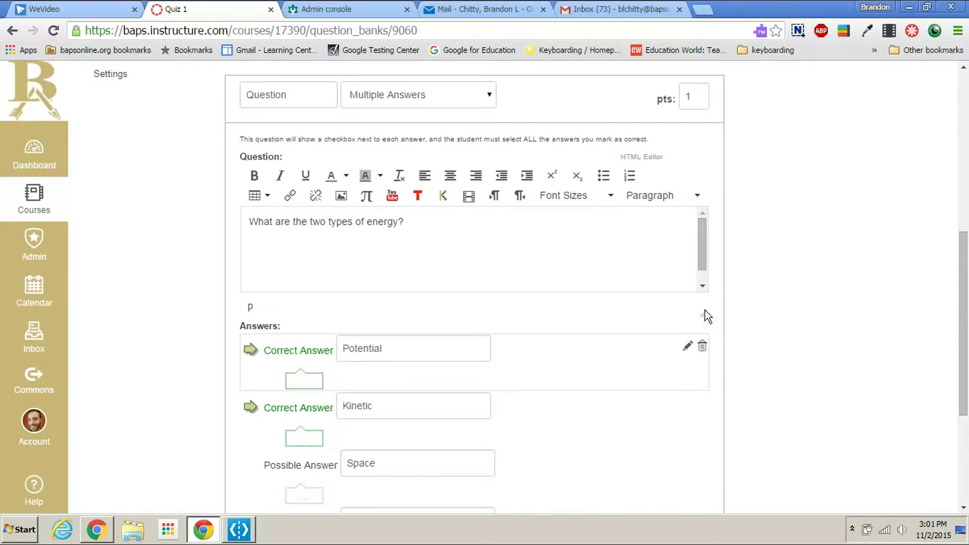
pyautogui.scroll(-3, 721, 323)
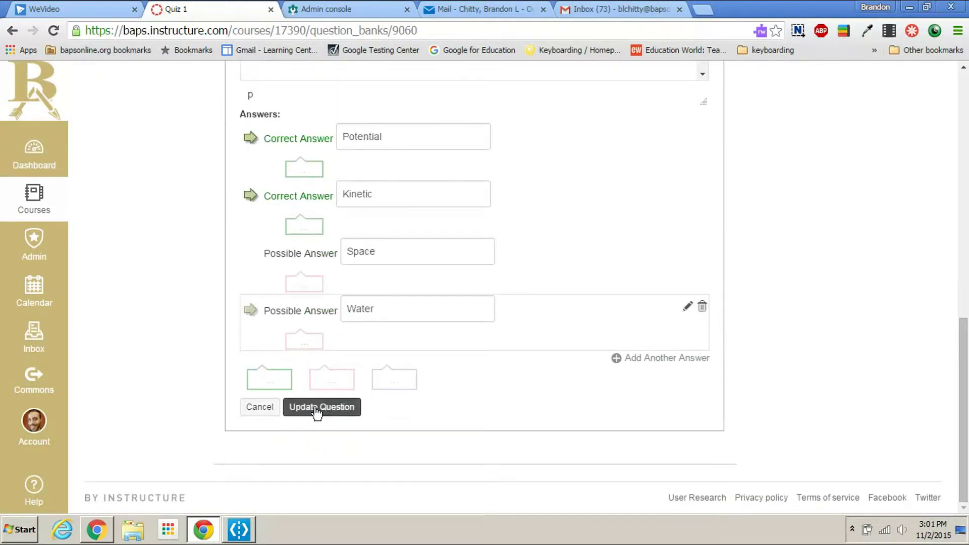
pyautogui.click(314, 406)
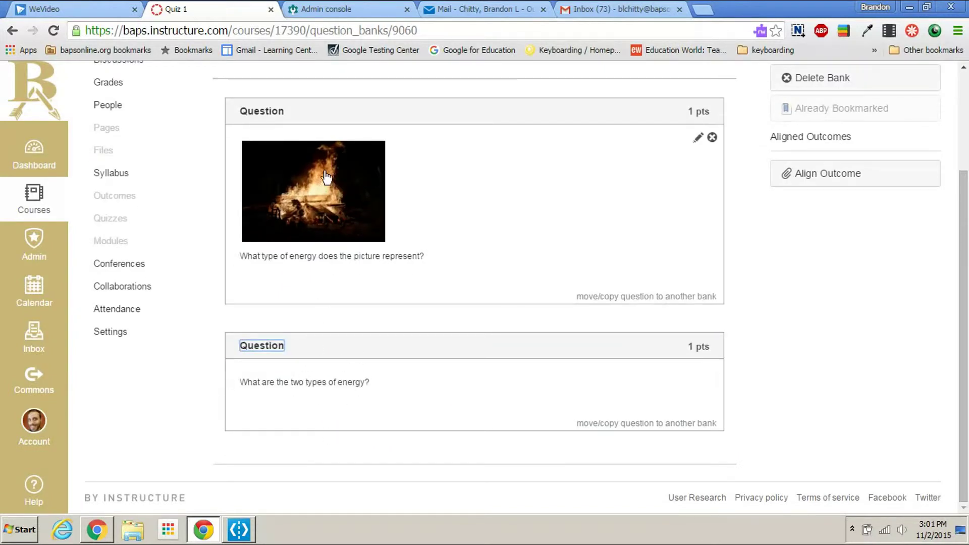
# Step: Return to the Focus course's Quizzes page, leaving the gear menu without choosing anything
pyautogui.scroll(3, 931, 317)
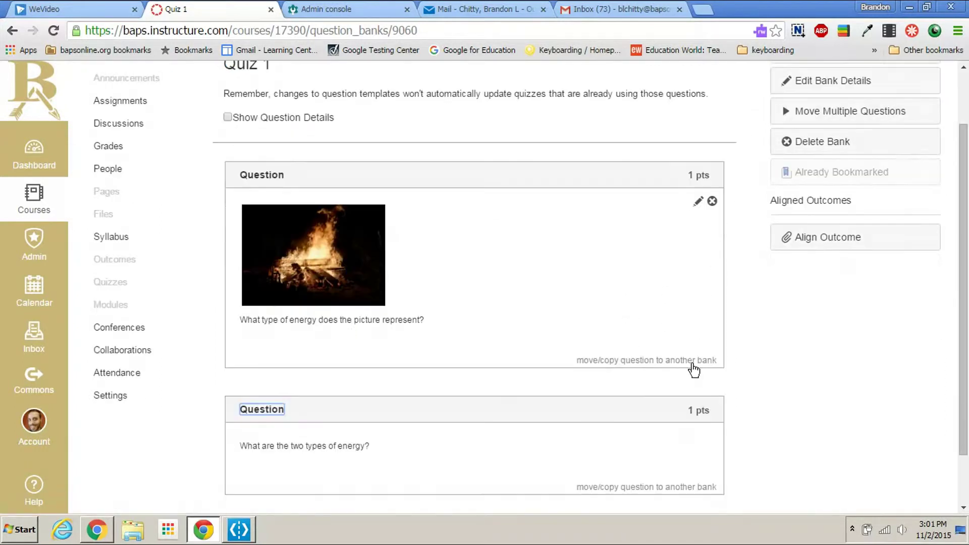
pyautogui.scroll(-3, 689, 364)
pyautogui.scroll(3, 677, 372)
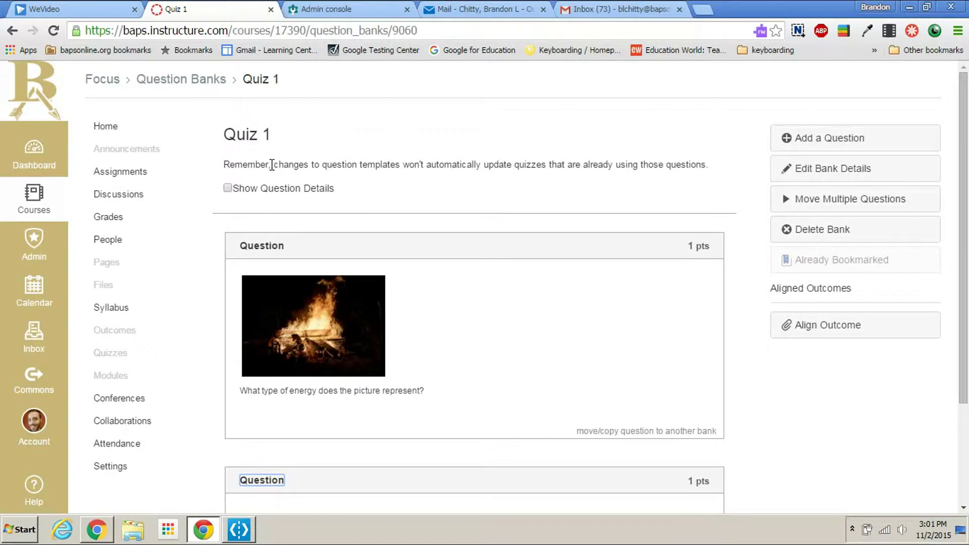
pyautogui.moveTo(684, 247)
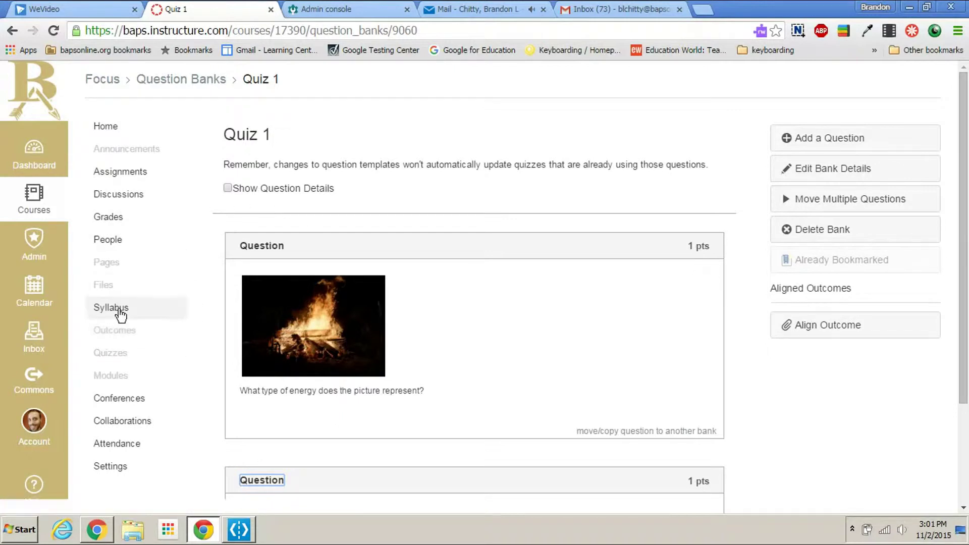
pyautogui.click(115, 353)
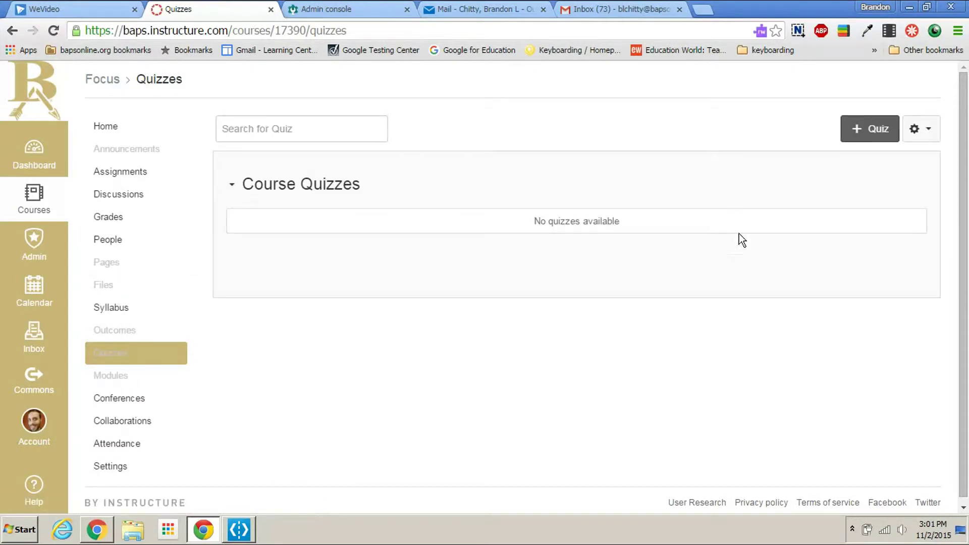
pyautogui.click(921, 129)
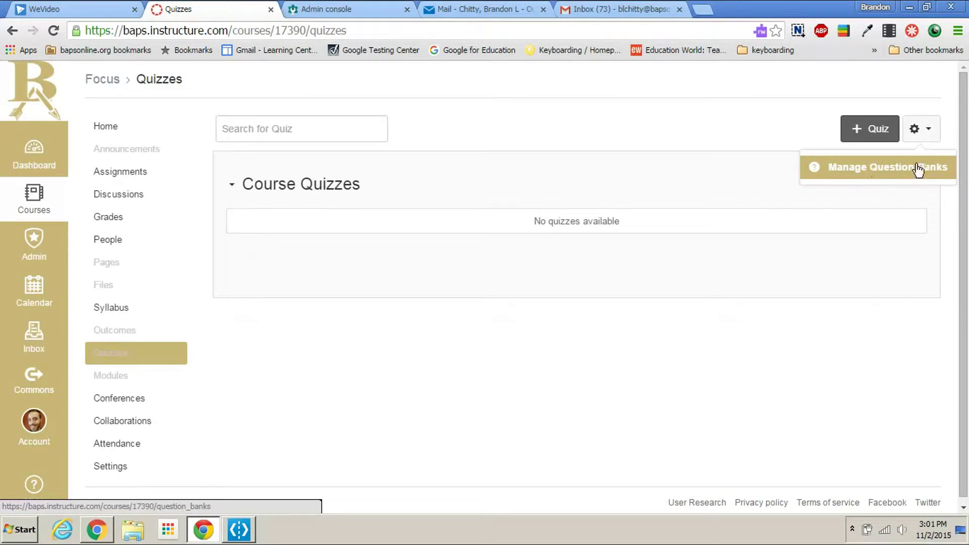
pyautogui.click(461, 192)
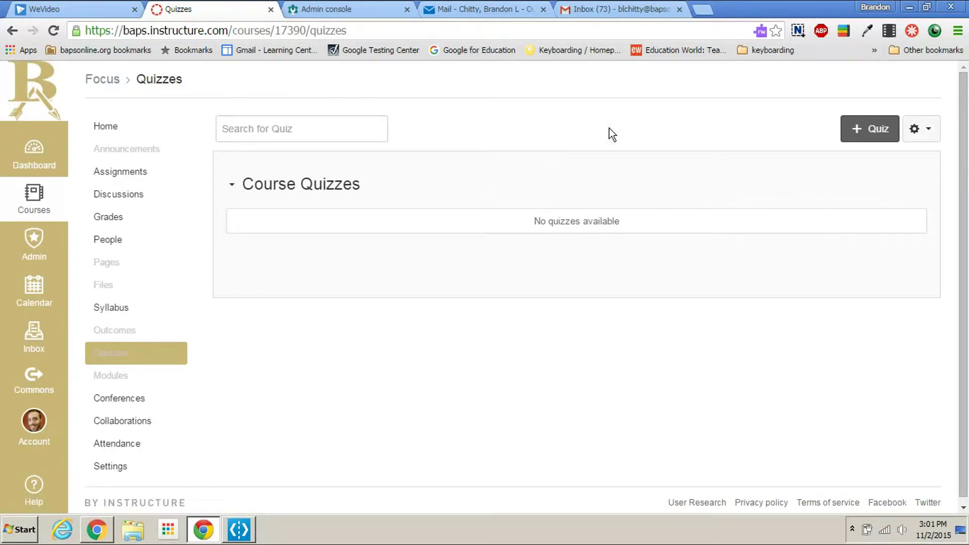
# Step: Create a quiz titled 'Energy Quiz' with the instructions 'Instructions for the quiz'
pyautogui.click(857, 130)
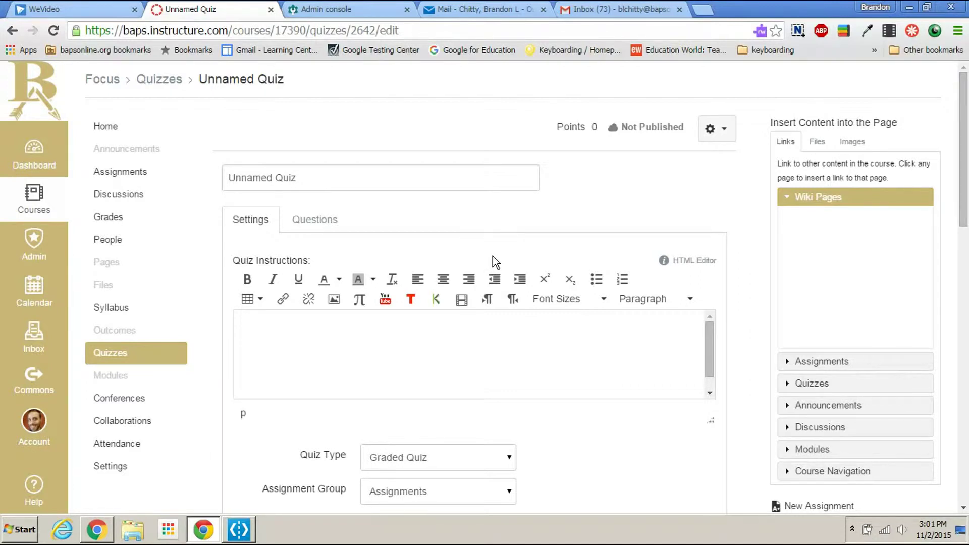
pyautogui.tripleClick(308, 176)
pyautogui.write('En')
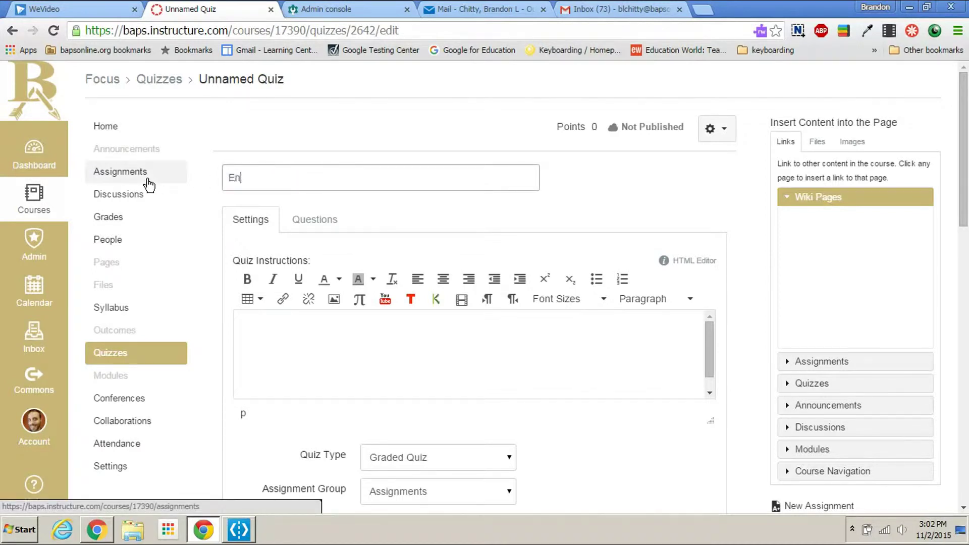
pyautogui.write('ergy Quiz')
pyautogui.click(294, 344)
pyautogui.write('Inst')
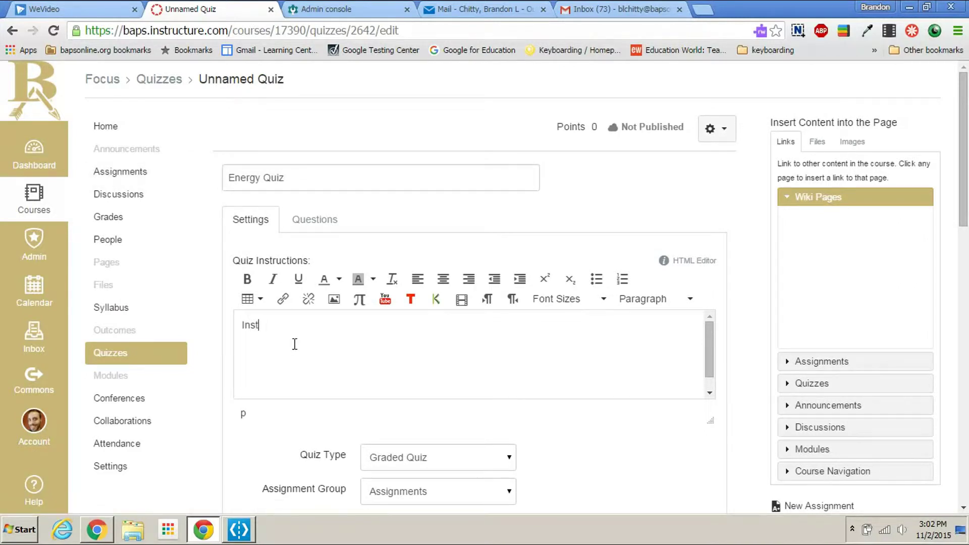
pyautogui.write('ructions for r the')
pyautogui.press('BackSpace')
pyautogui.press('BackSpace')
pyautogui.press('BackSpace')
pyautogui.press('BackSpace')
pyautogui.press('BackSpace')
pyautogui.press('BackSpace')
pyautogui.write('r the quiz')
pyautogui.scroll(-3, 528, 385)
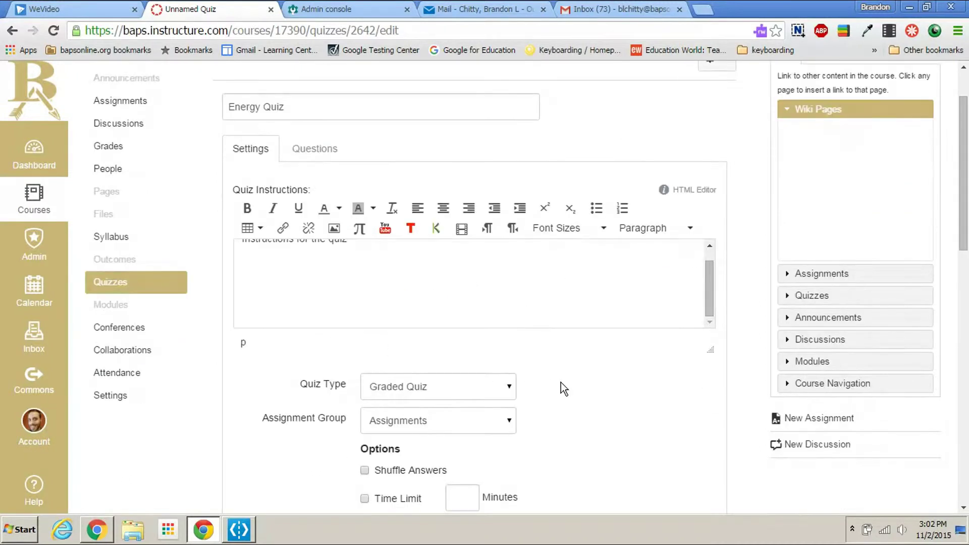
pyautogui.scroll(-3, 562, 383)
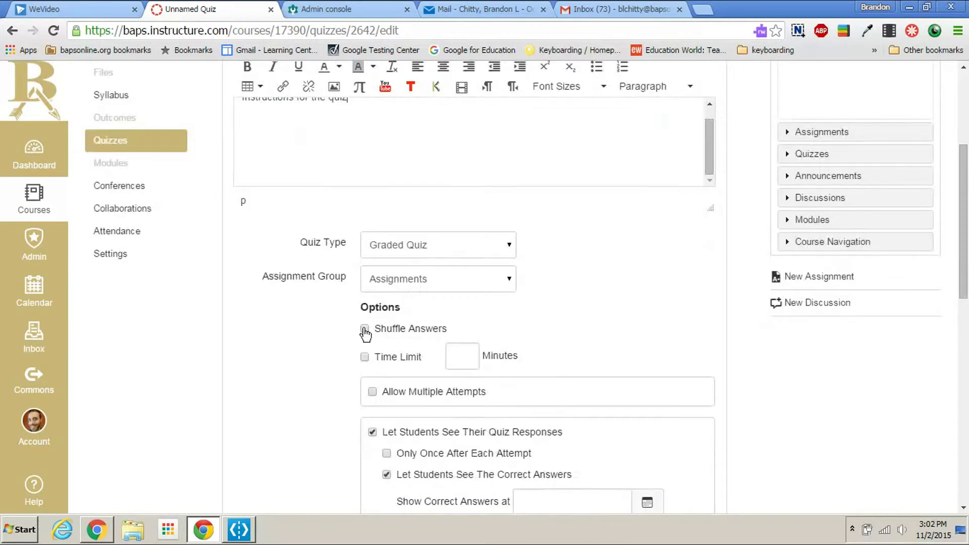
pyautogui.click(422, 251)
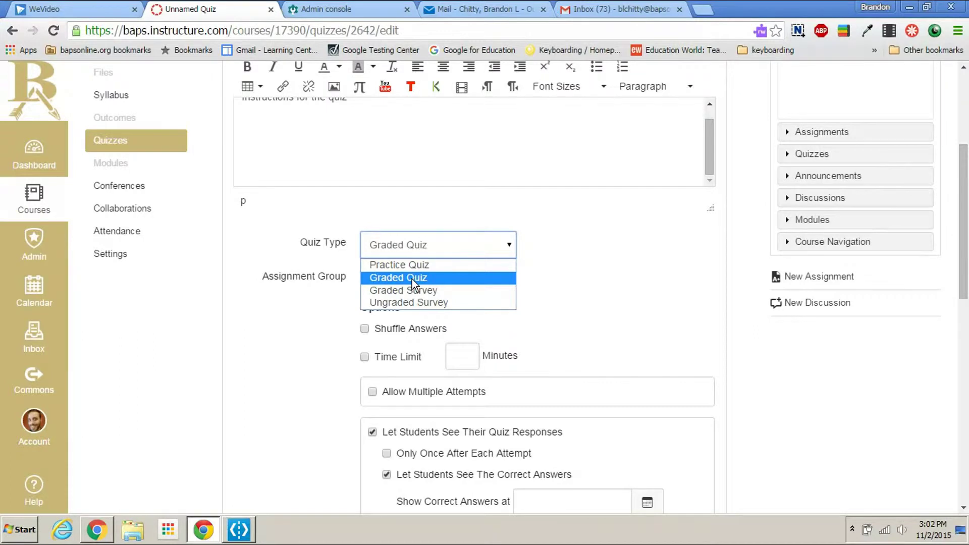
pyautogui.press('Up')
# Step: Keep Graded Quiz as the type and enable Shuffle Answers and Allow Multiple Attempts
pyautogui.click(402, 280)
pyautogui.scroll(-3, 577, 311)
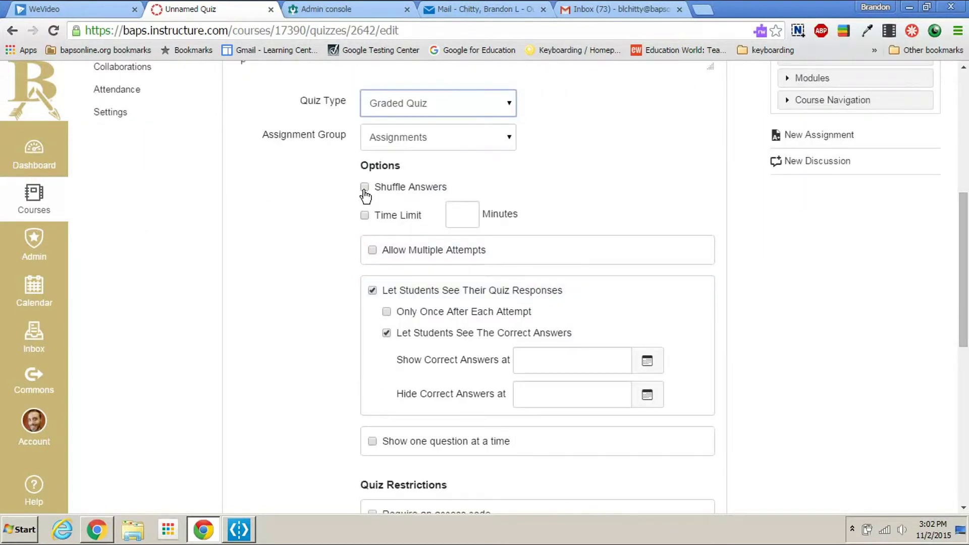
pyautogui.click(364, 188)
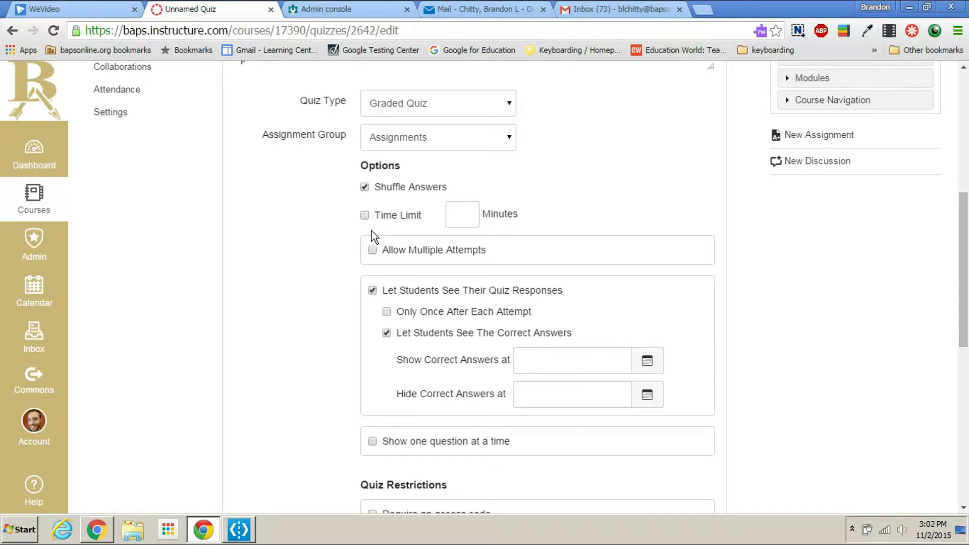
pyautogui.click(372, 251)
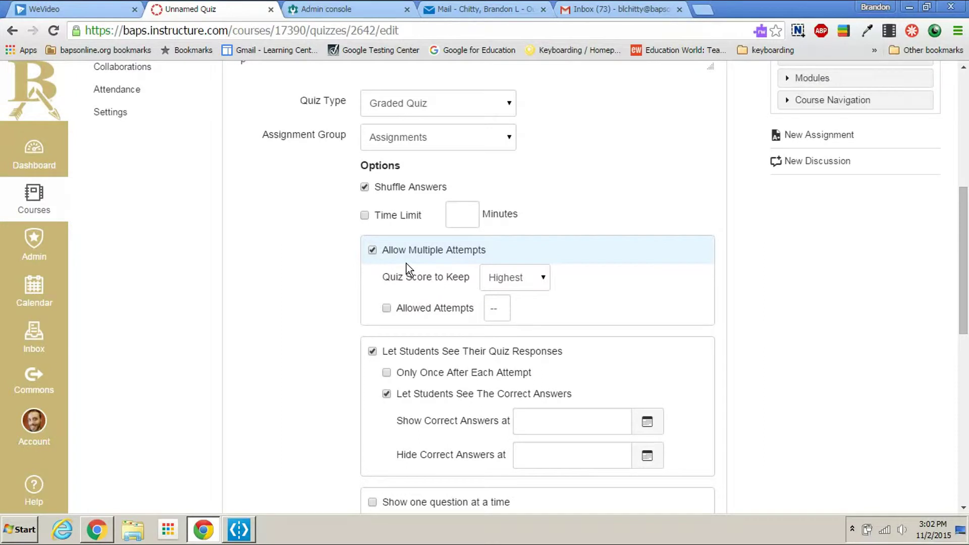
# Step: Keep the Highest score and limit allowed attempts to 1
pyautogui.click(394, 309)
pyautogui.doubleClick(490, 307)
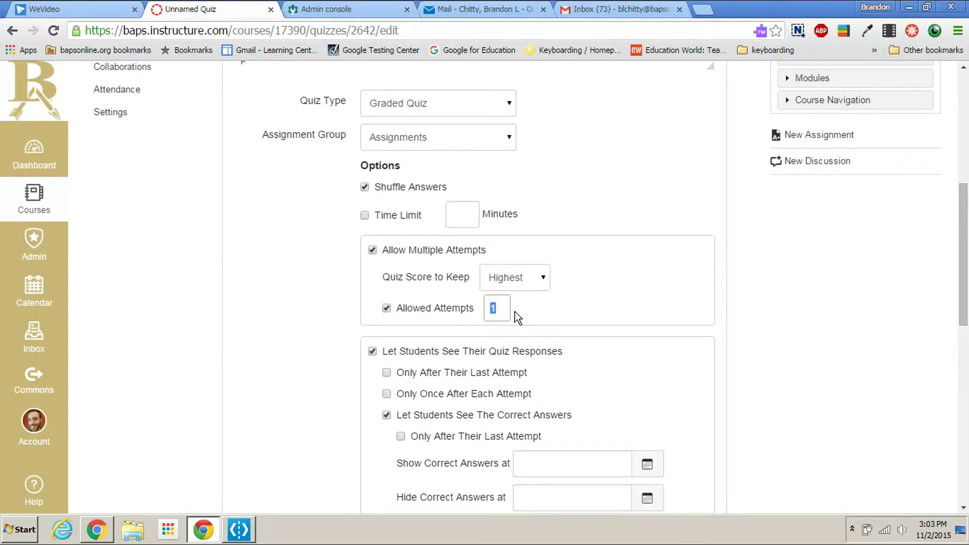
pyautogui.click(558, 312)
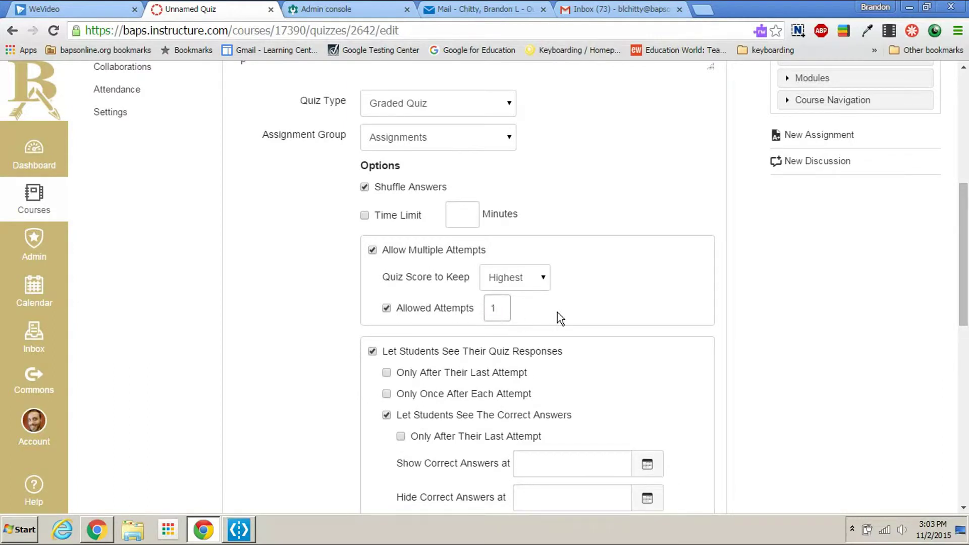
pyautogui.click(387, 309)
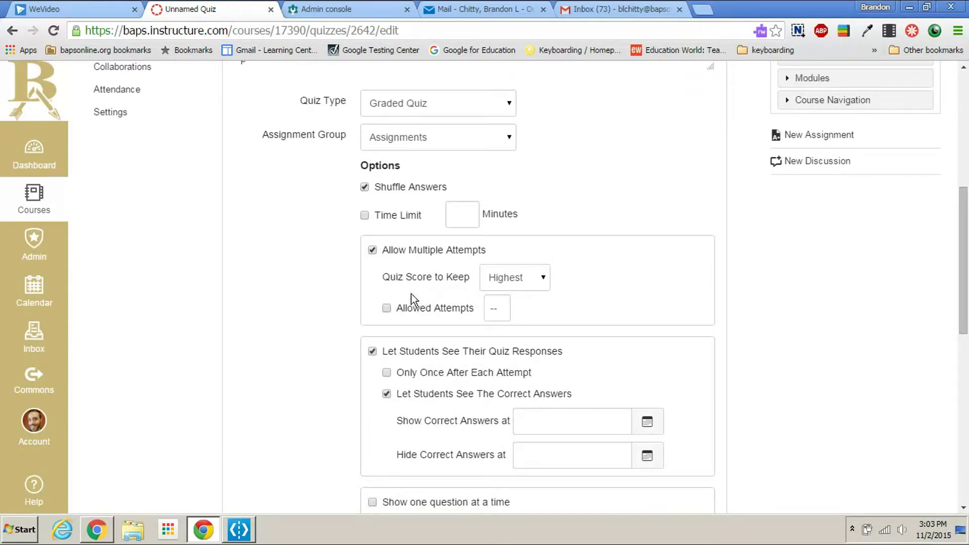
pyautogui.click(527, 286)
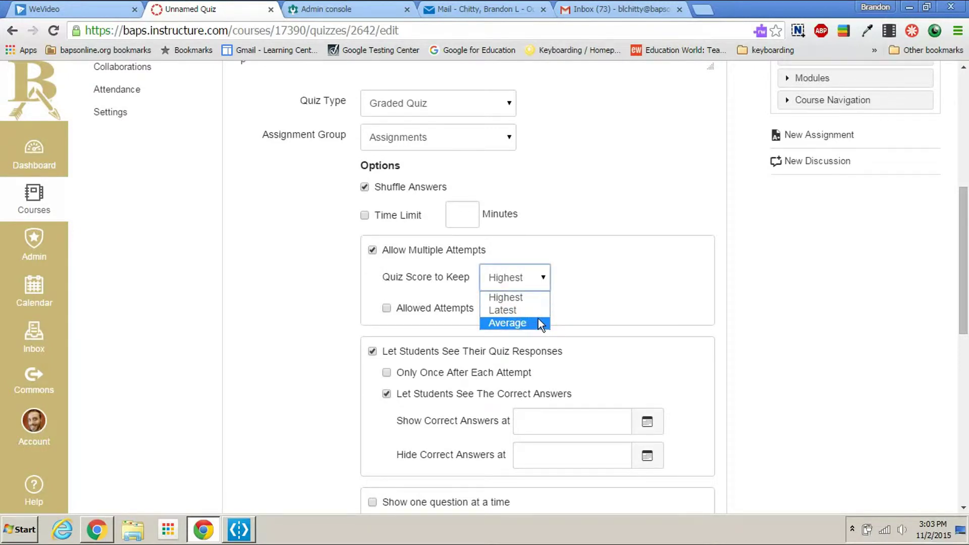
pyautogui.click(608, 292)
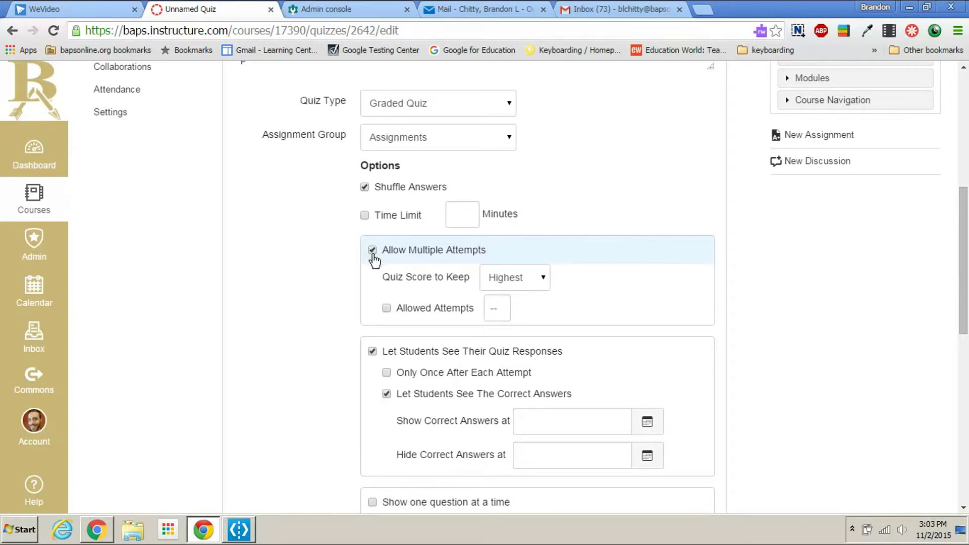
pyautogui.click(386, 308)
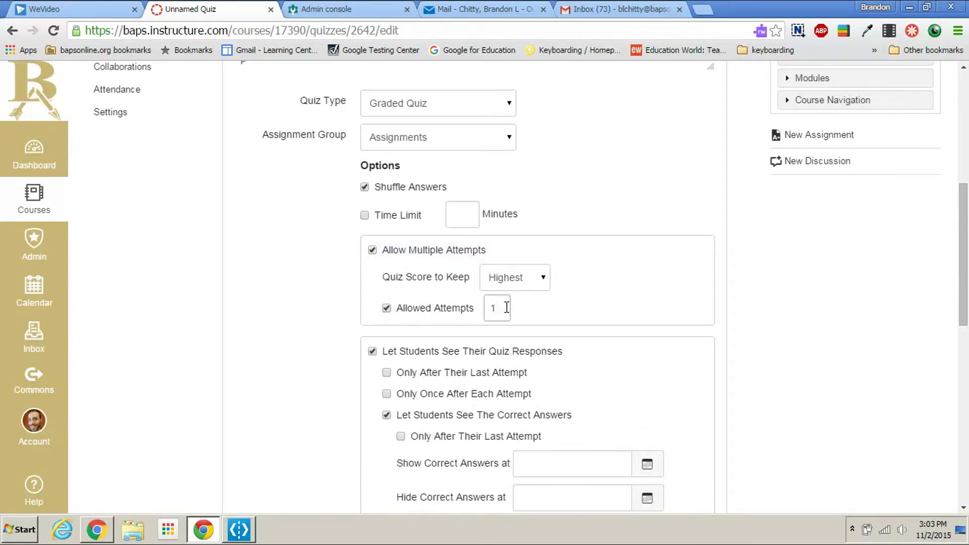
pyautogui.moveTo(504, 308); pyautogui.dragTo(488, 309)
pyautogui.click(525, 304)
pyautogui.scroll(-4, 576, 323)
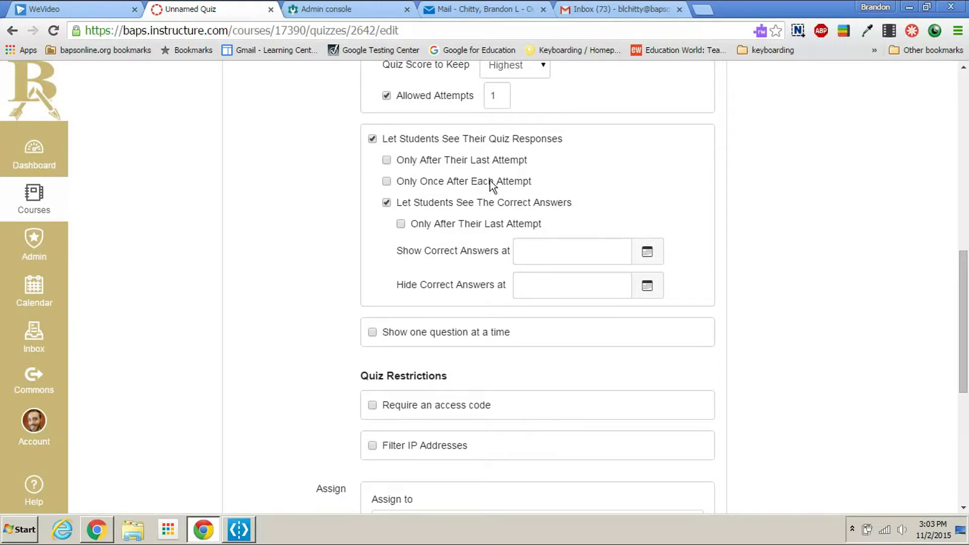
# Step: Keep quiz responses visible, show students the correct answers, and display one question at a time
pyautogui.click(372, 139)
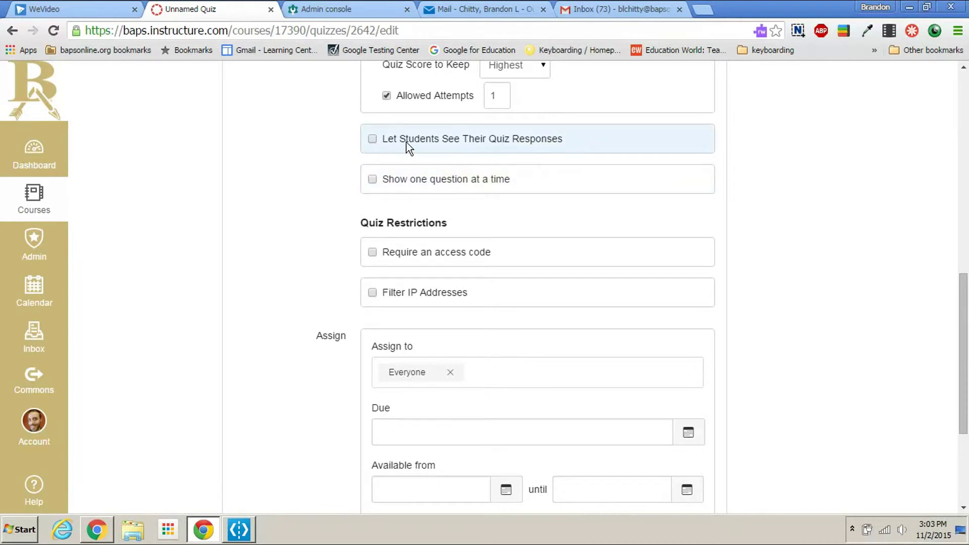
pyautogui.click(372, 140)
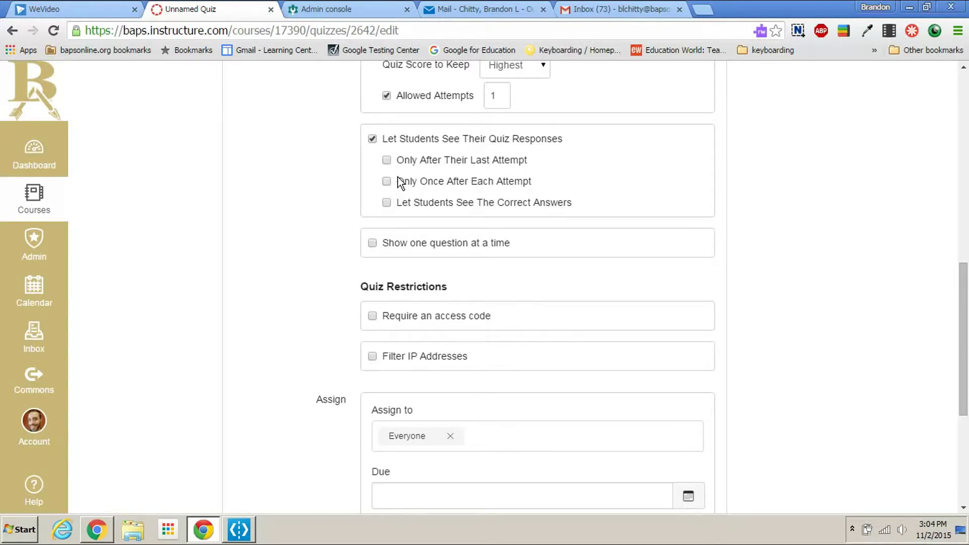
pyautogui.click(387, 203)
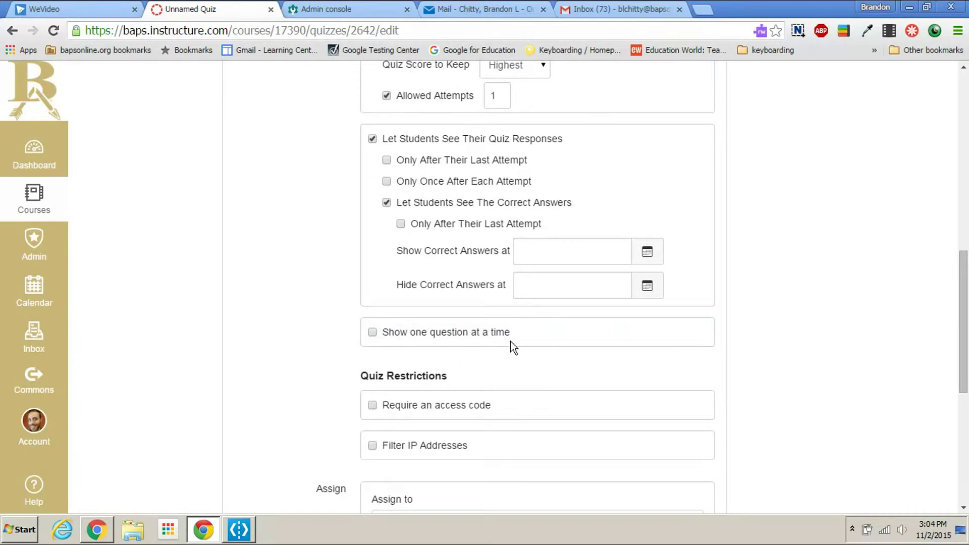
pyautogui.click(372, 336)
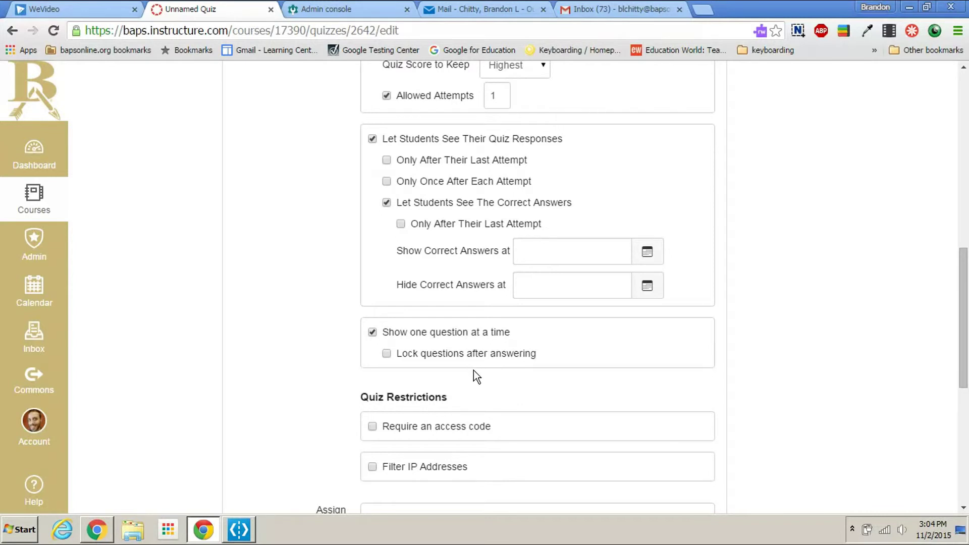
pyautogui.scroll(-2, 474, 371)
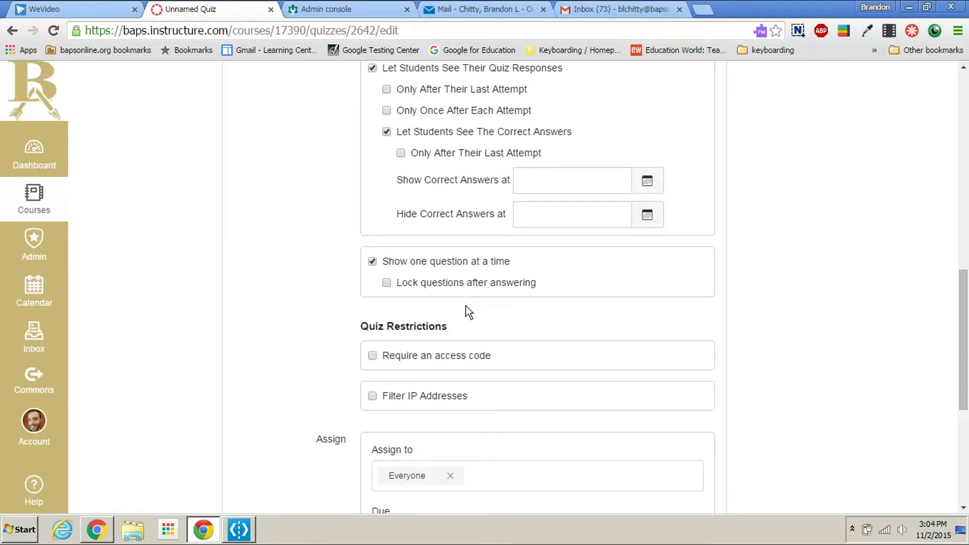
pyautogui.scroll(-3, 462, 307)
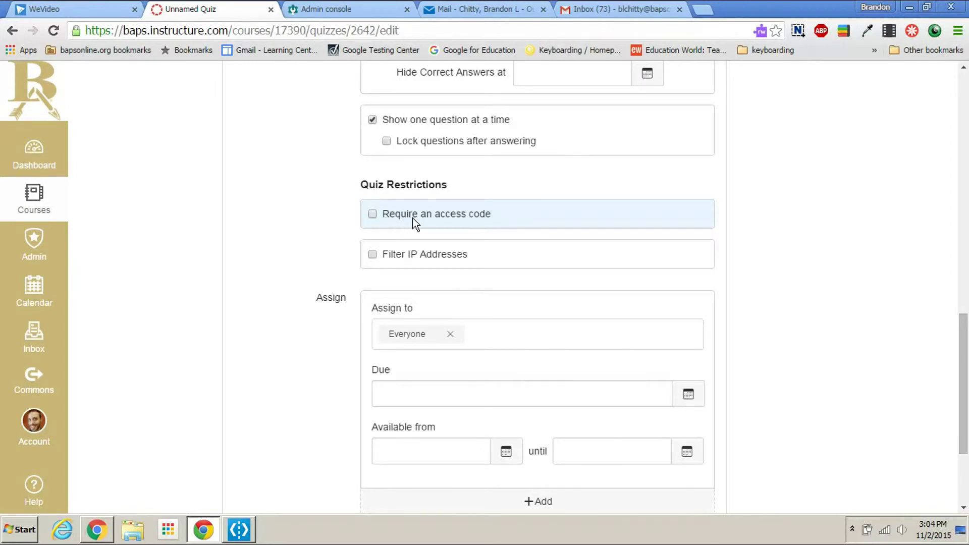
# Step: Require an access code for the quiz and enter the code
pyautogui.click(373, 214)
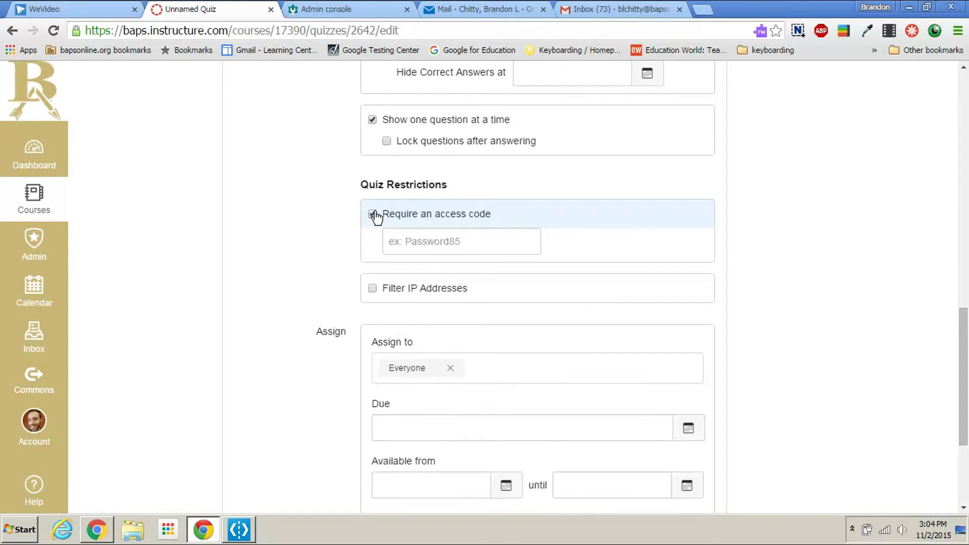
pyautogui.click(409, 241)
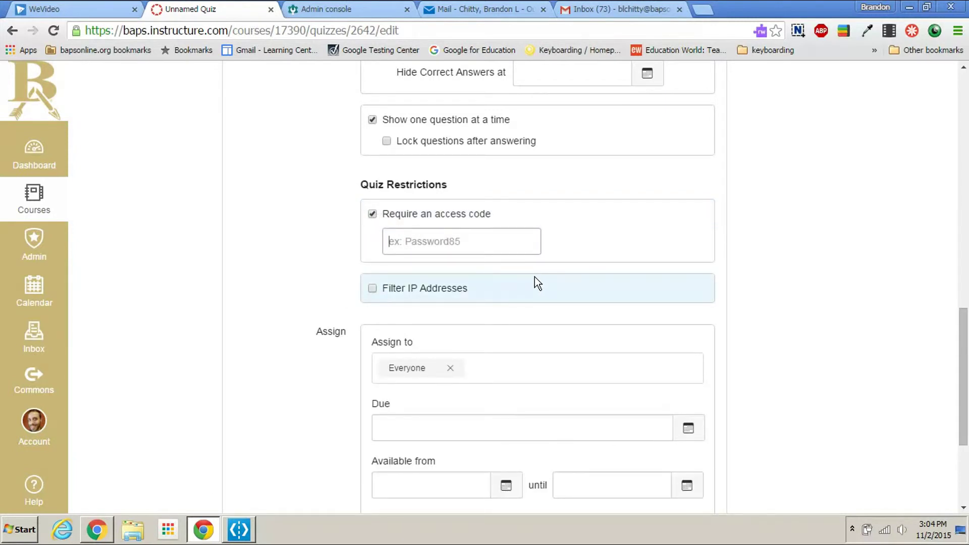
# Step: Restrict quiz attempts to the Taken at School IP filter, 184.185.84.2
pyautogui.click(373, 290)
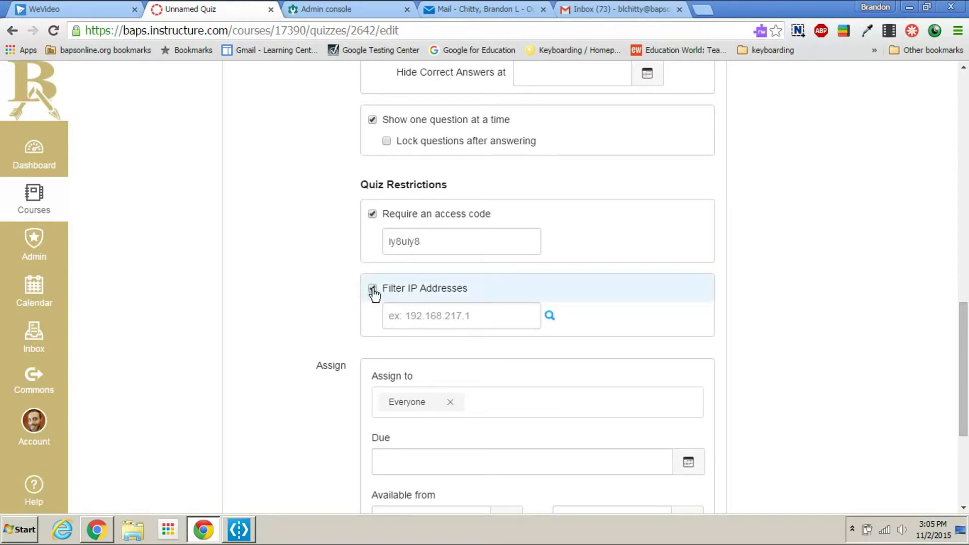
pyautogui.click(553, 316)
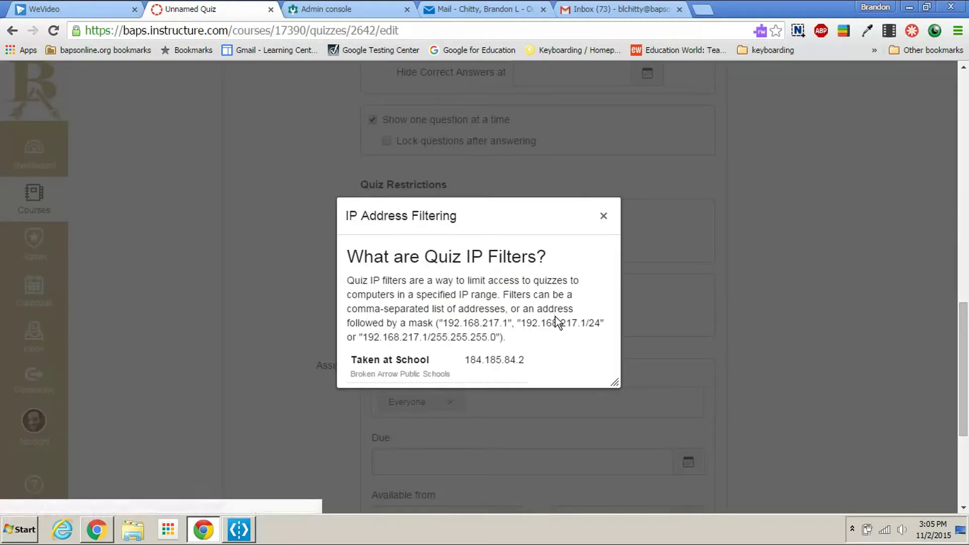
pyautogui.click(388, 374)
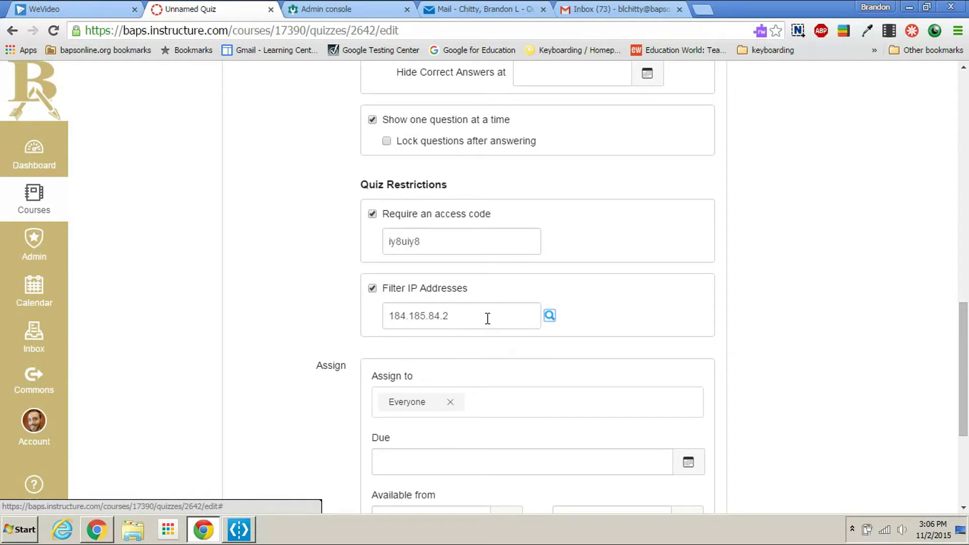
# Step: Keep the Energy Quiz assigned to Everyone and set its due date to November 12, 11:59pm
pyautogui.scroll(-3, 485, 315)
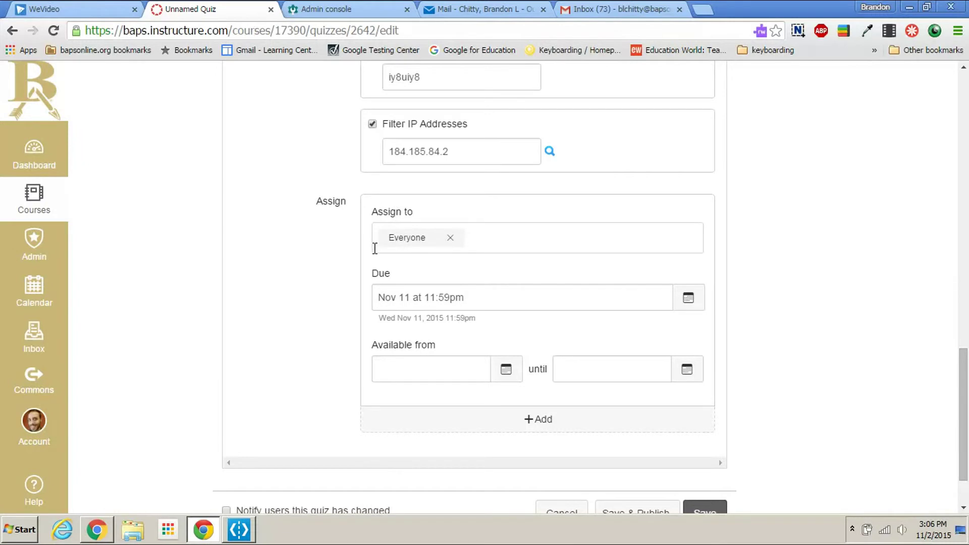
pyautogui.click(486, 240)
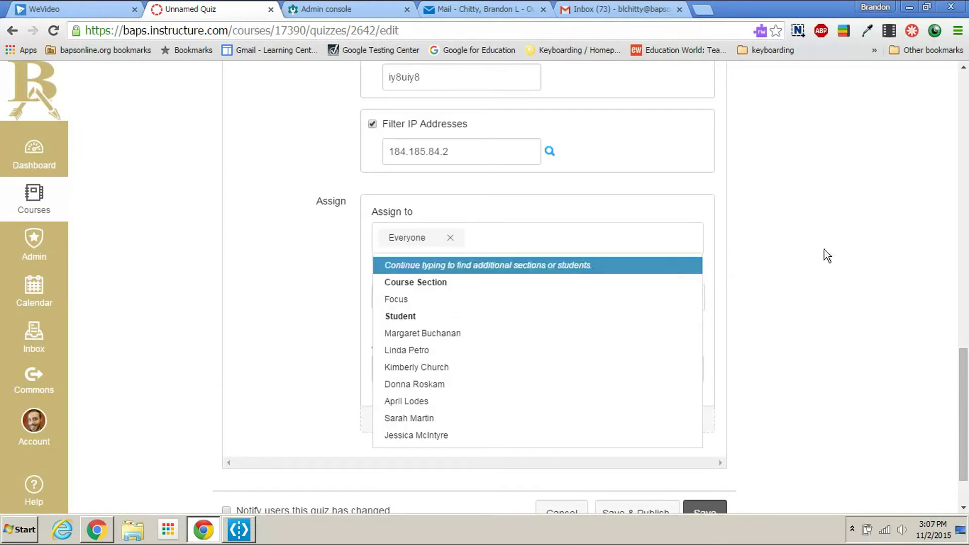
pyautogui.click(842, 255)
pyautogui.click(691, 300)
pyautogui.click(484, 392)
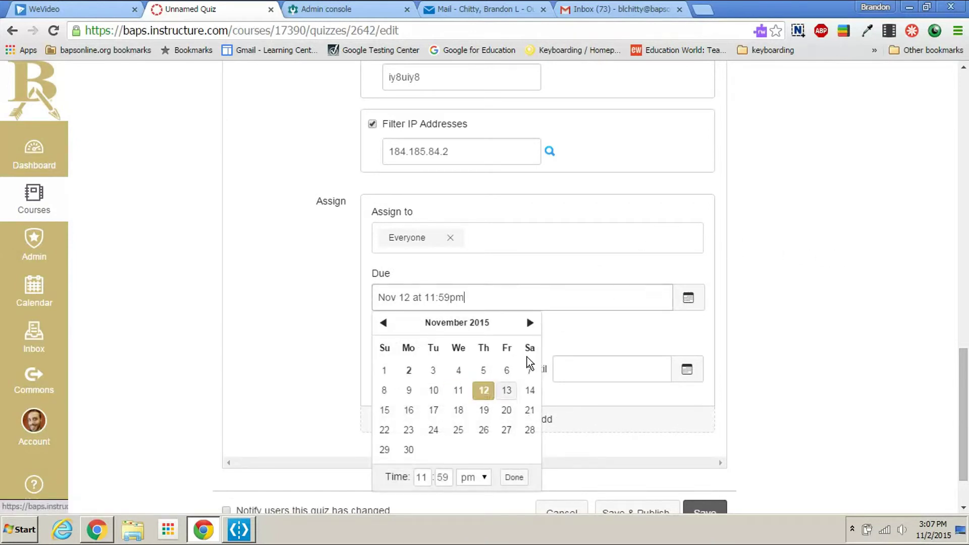
pyautogui.click(801, 345)
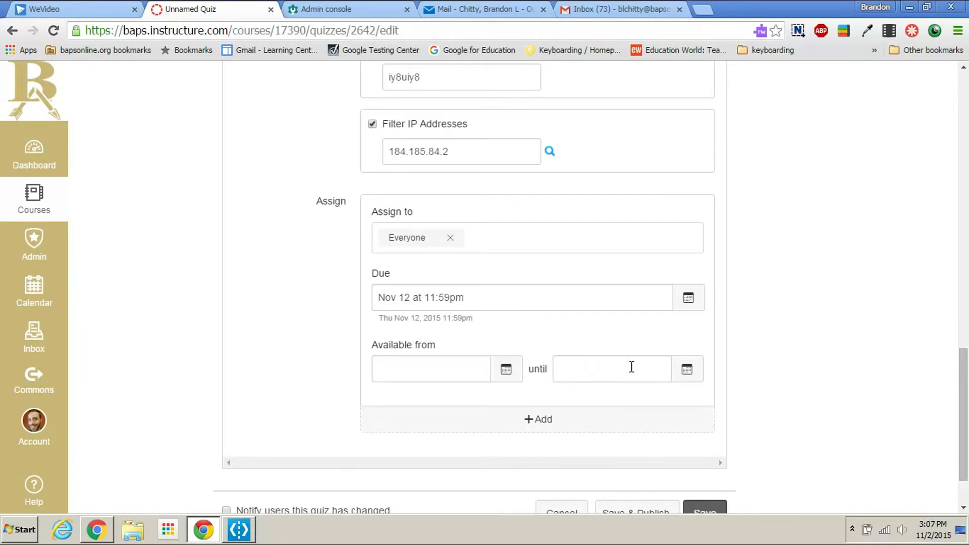
pyautogui.scroll(-2, 657, 394)
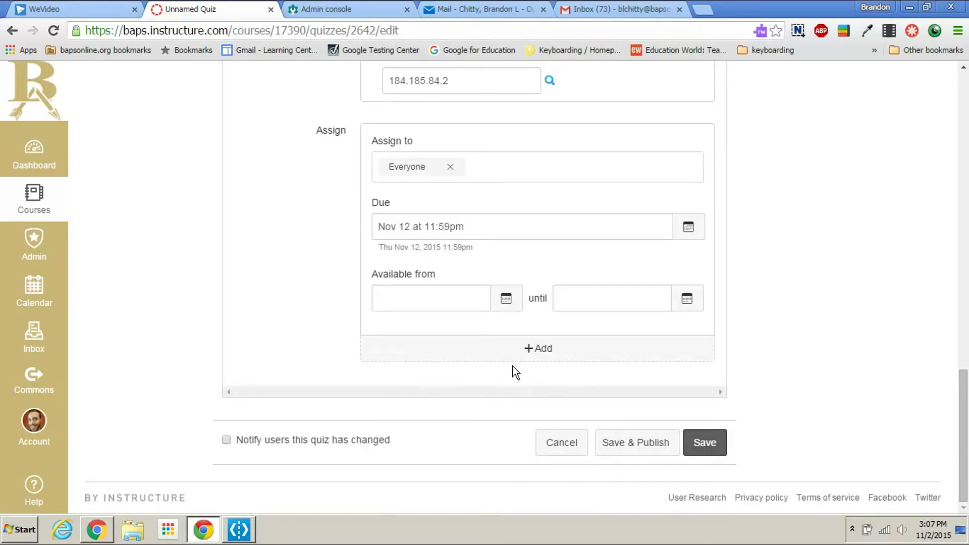
pyautogui.scroll(15, 492, 364)
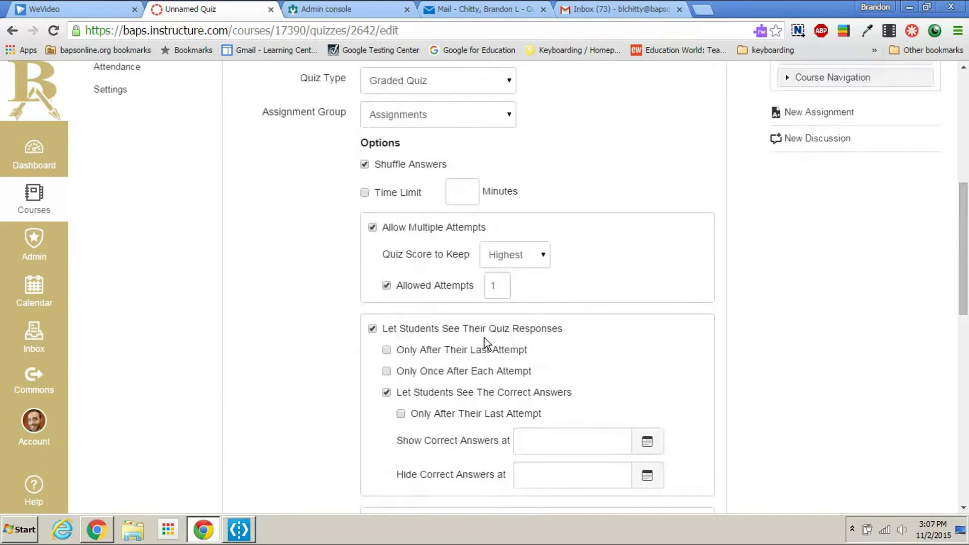
pyautogui.scroll(1, 471, 315)
pyautogui.scroll(-15, 482, 363)
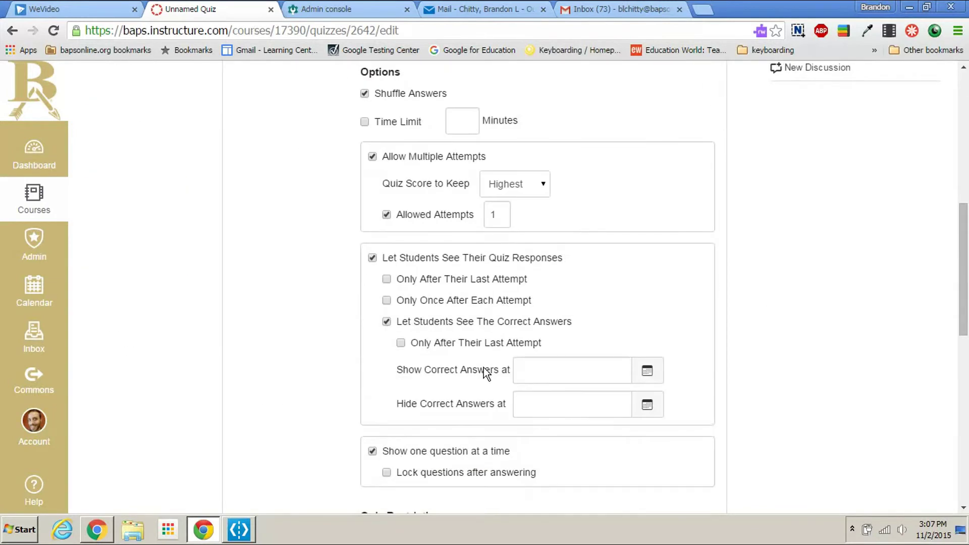
pyautogui.scroll(20, 483, 365)
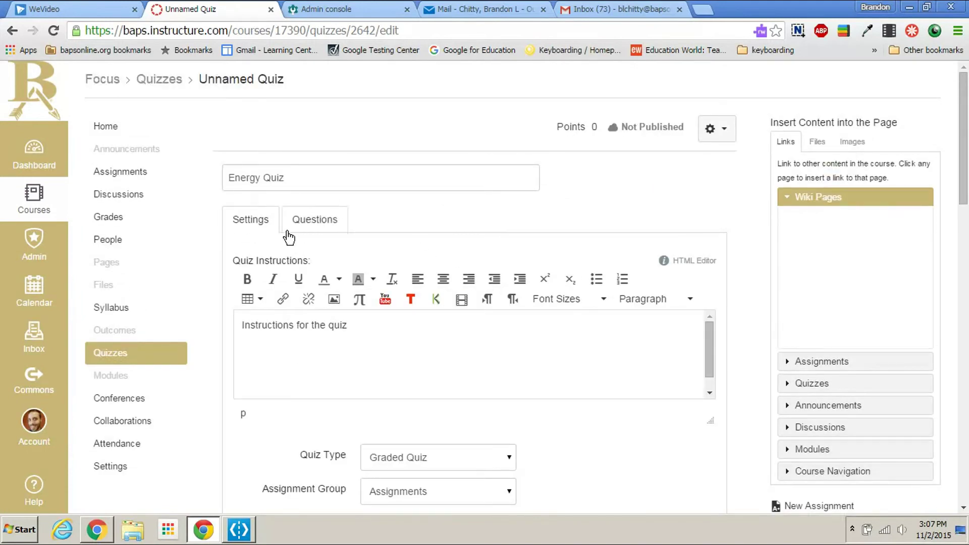
# Step: Add both 1-point questions from the Quiz 1 bank to the Energy Quiz, totalling 2 points
pyautogui.click(321, 226)
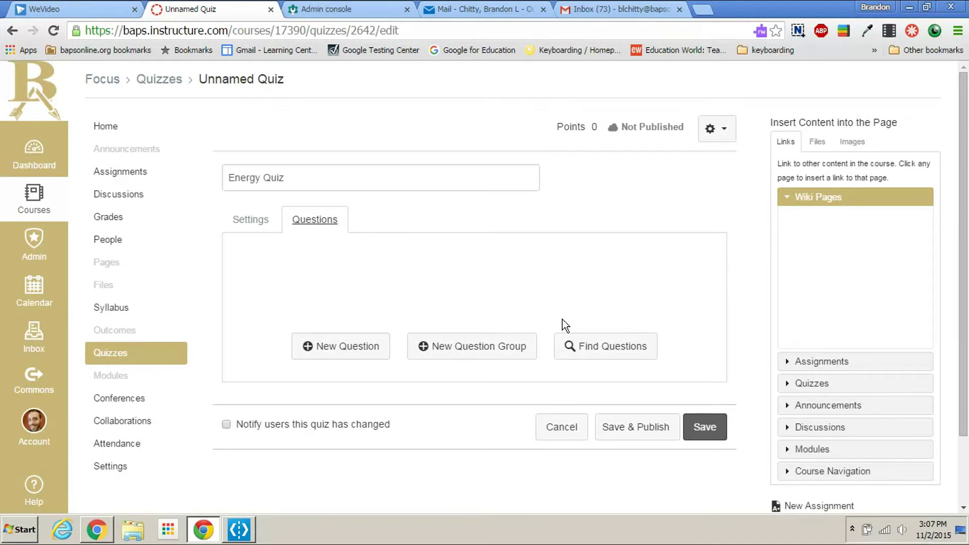
pyautogui.click(606, 356)
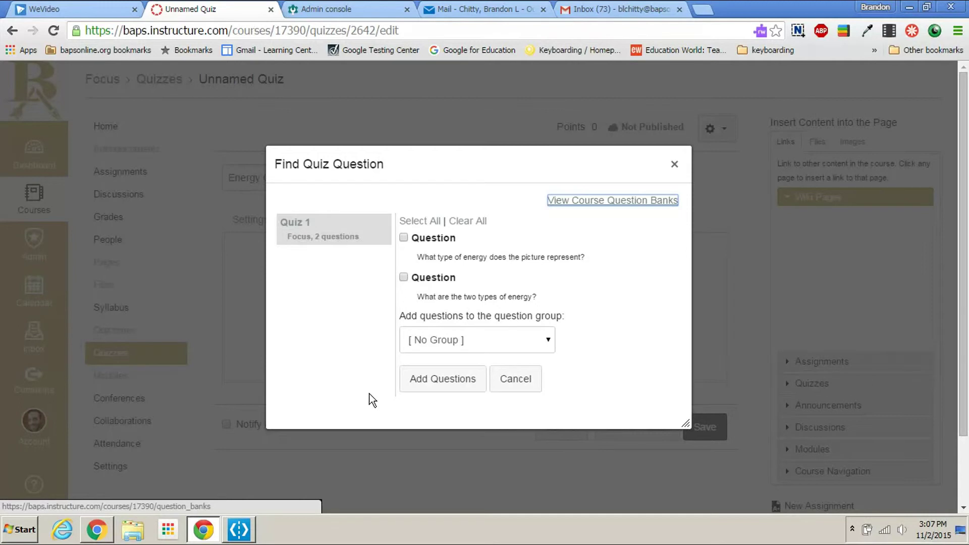
pyautogui.click(430, 222)
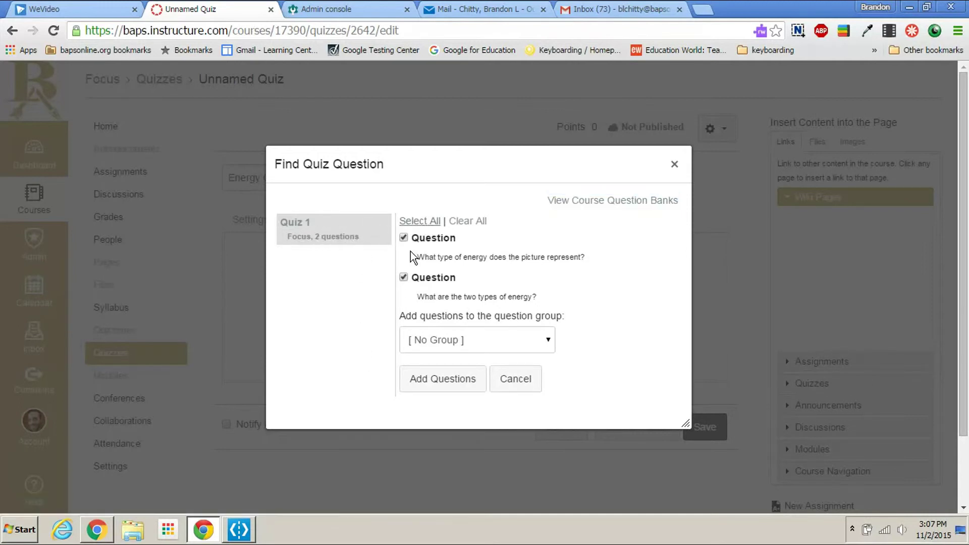
pyautogui.click(453, 383)
pyautogui.scroll(-4, 467, 383)
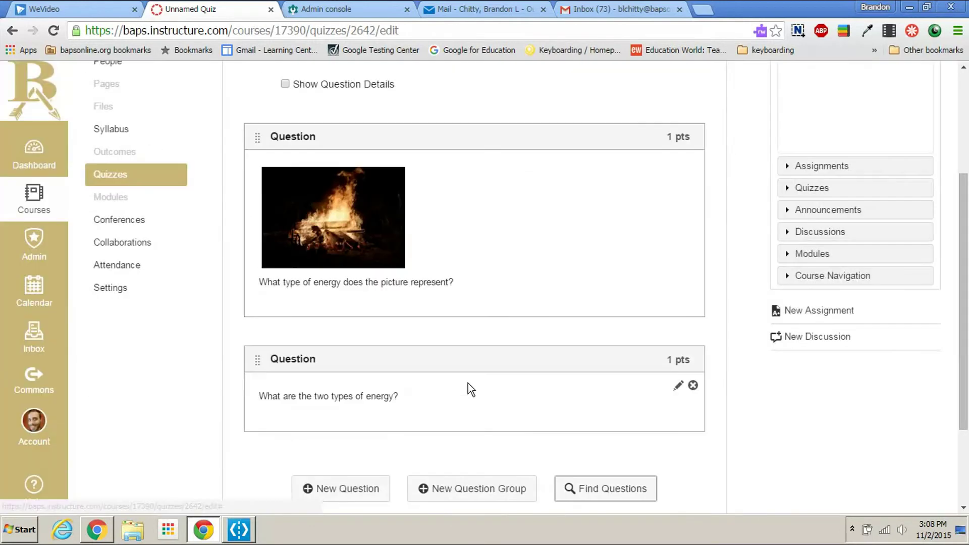
pyautogui.scroll(5, 429, 292)
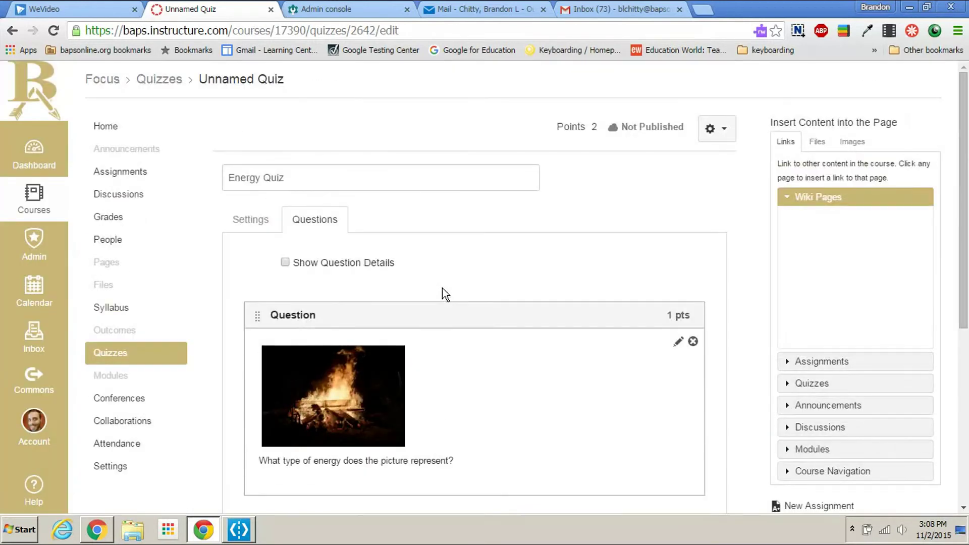
# Step: Revisit the quiz settings and question list, then browse the question finder without adding anything
pyautogui.click(250, 223)
pyautogui.click(316, 220)
pyautogui.scroll(-5, 544, 435)
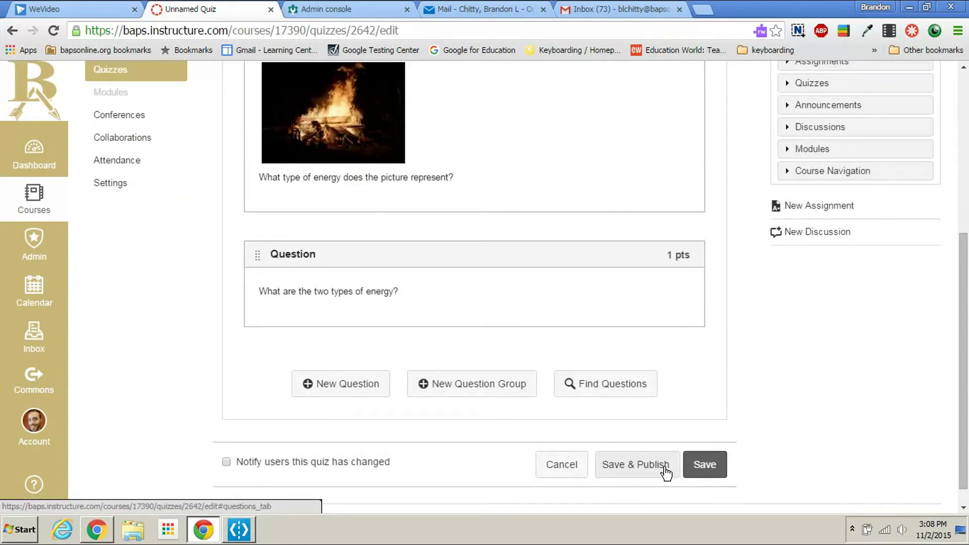
pyautogui.scroll(4, 676, 444)
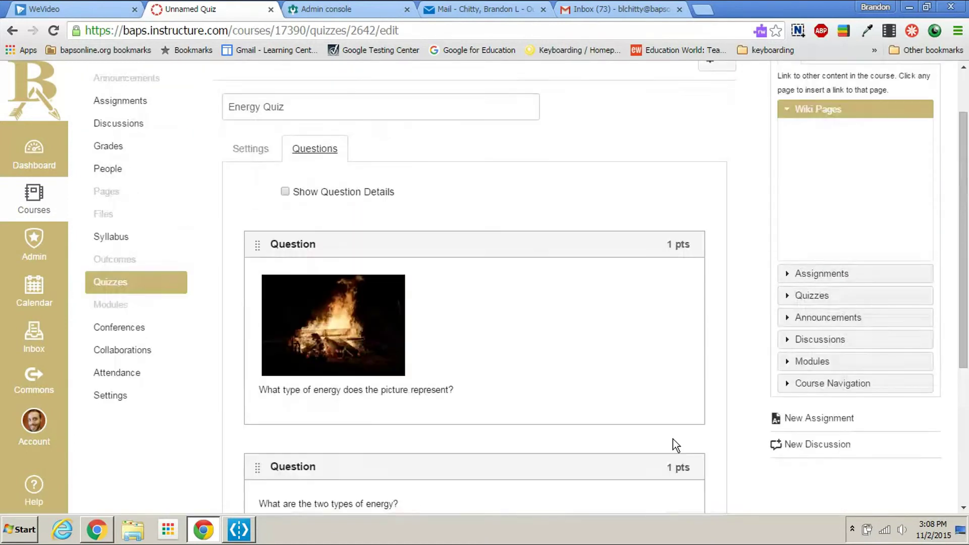
pyautogui.scroll(-5, 675, 418)
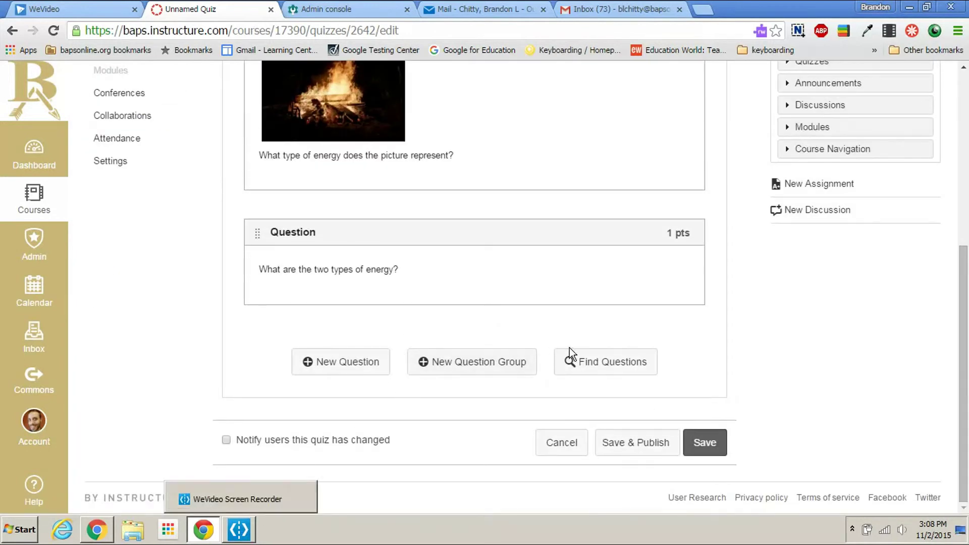
pyautogui.click(630, 372)
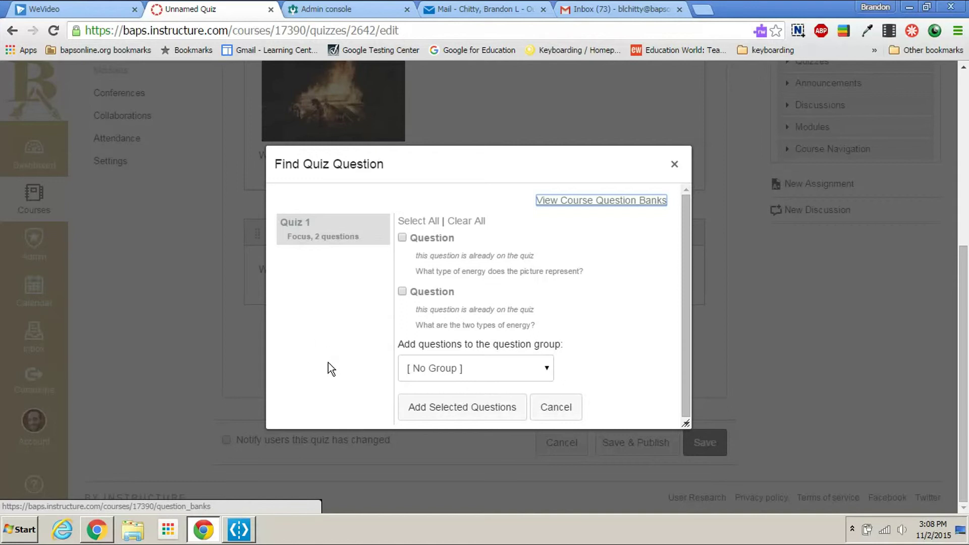
pyautogui.scroll(-1, 472, 253)
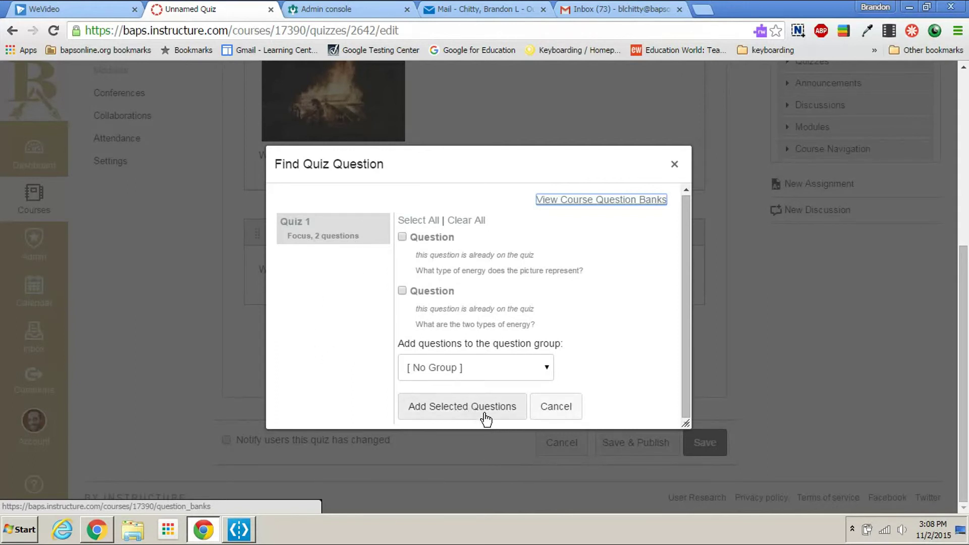
pyautogui.click(545, 419)
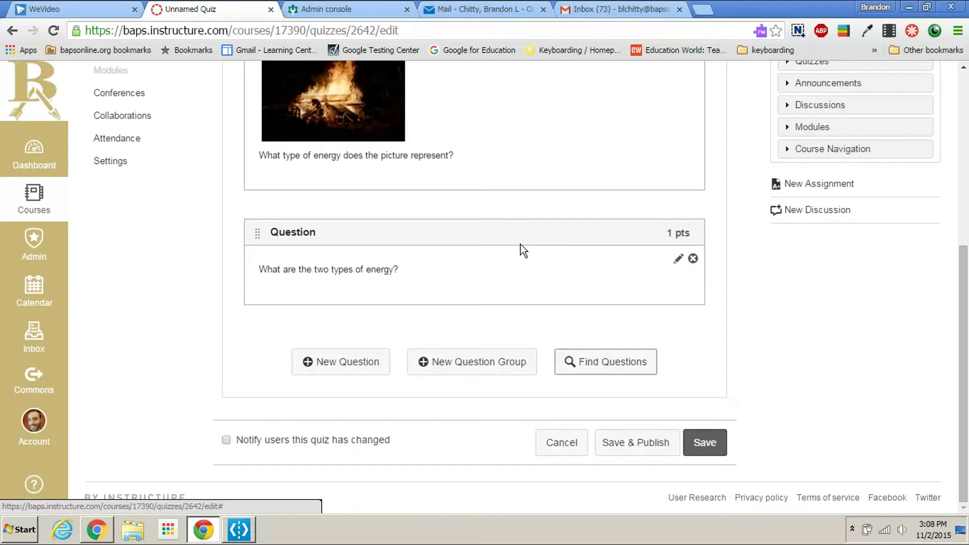
pyautogui.scroll(3, 525, 232)
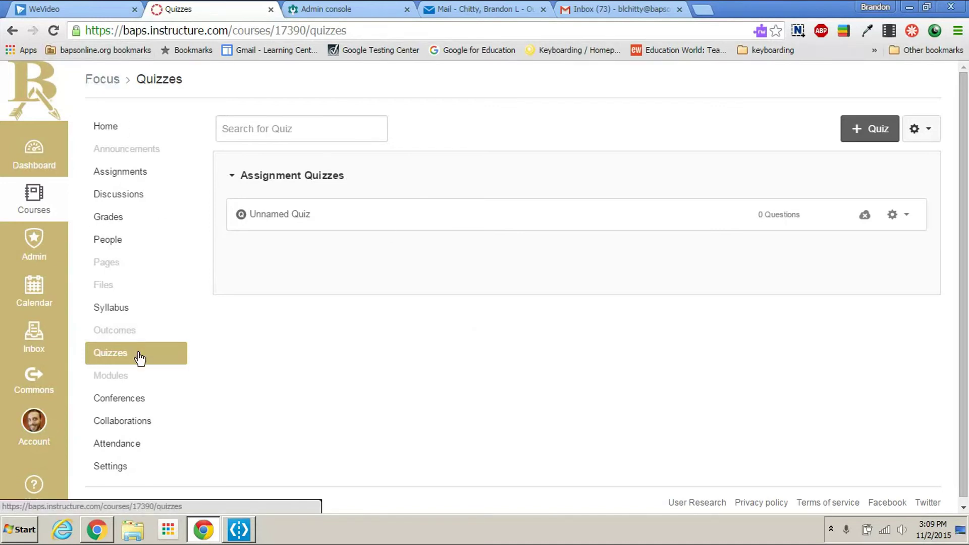
# Step: Create a new question bank named 'quiz 2' under Manage Question Banks and open it
pyautogui.click(915, 132)
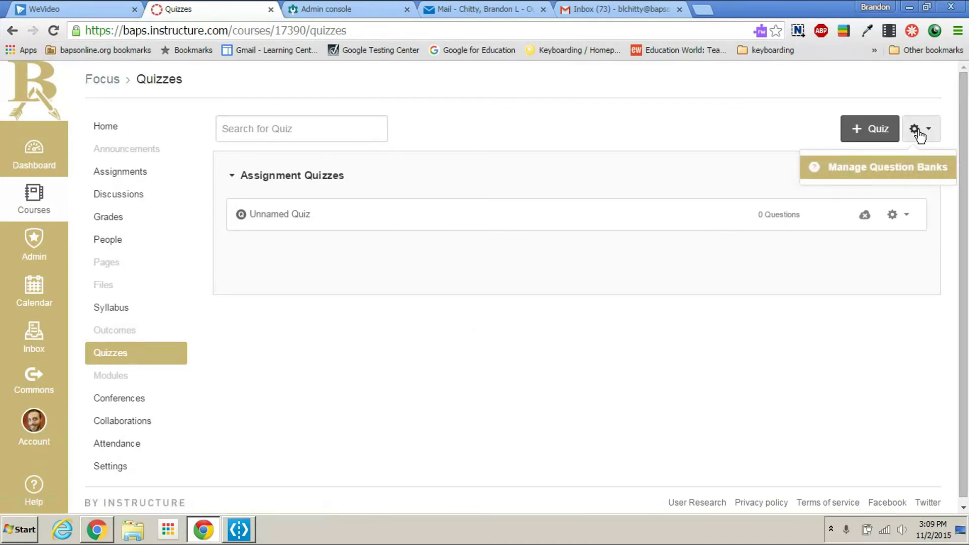
pyautogui.click(903, 175)
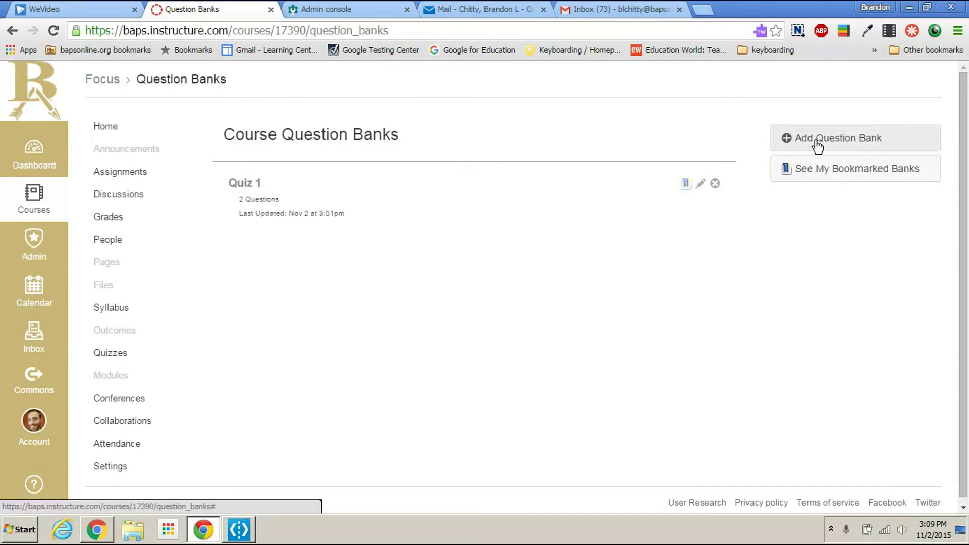
pyautogui.click(815, 147)
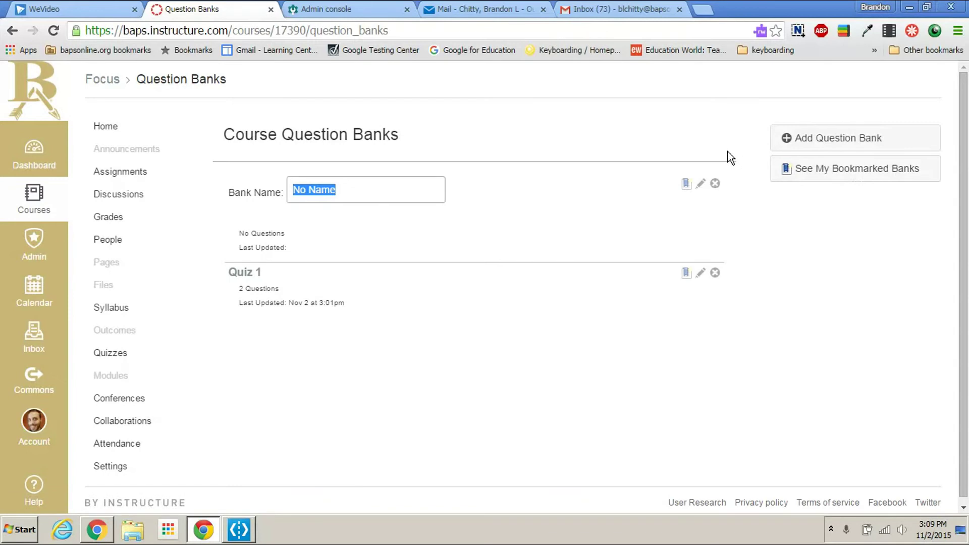
pyautogui.write('b')
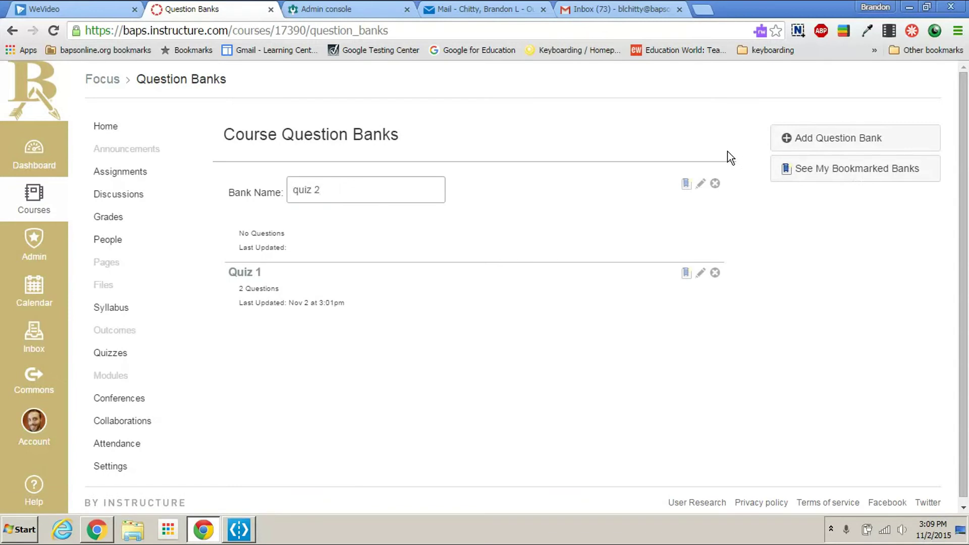
pyautogui.press('Return')
pyautogui.click(255, 184)
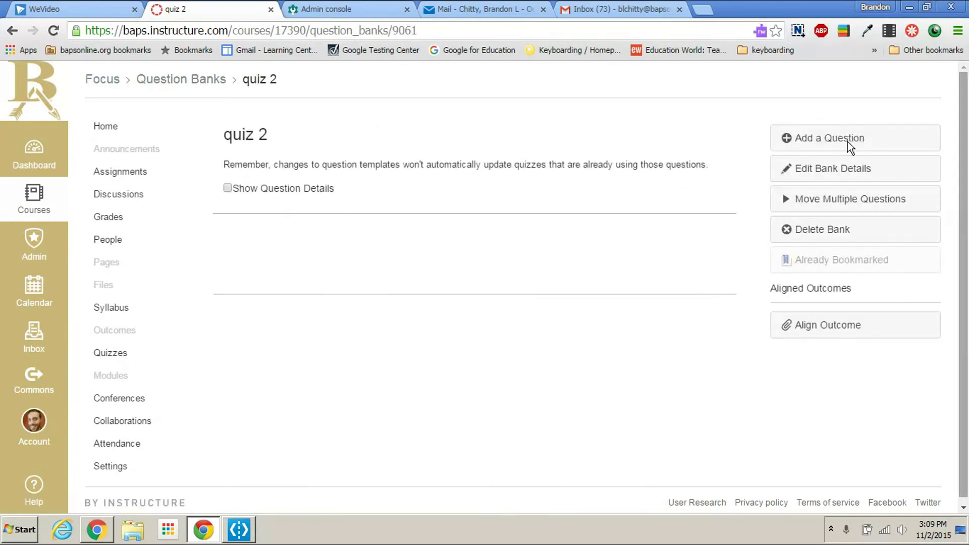
# Step: Add a 1-point Multiple Choice question to the quiz 2 bank
pyautogui.click(839, 146)
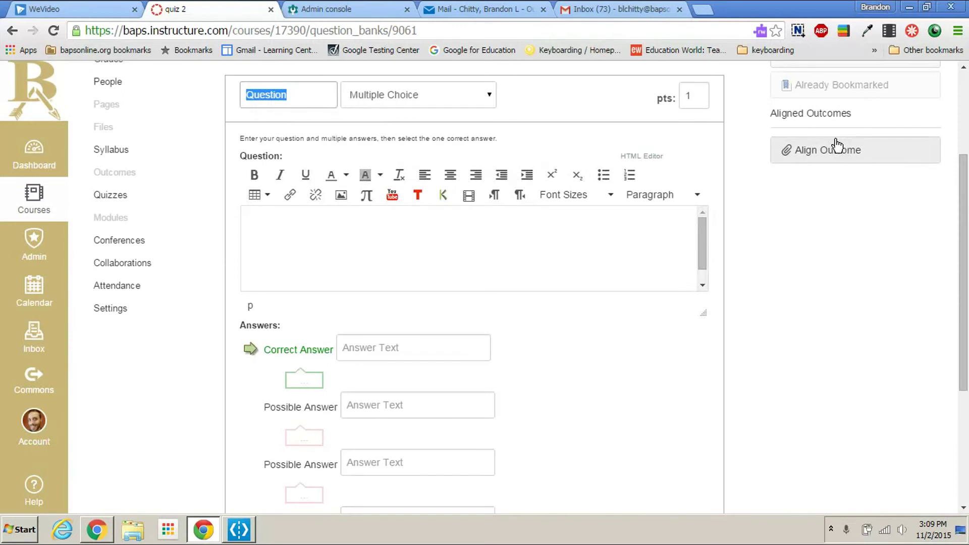
pyautogui.click(437, 94)
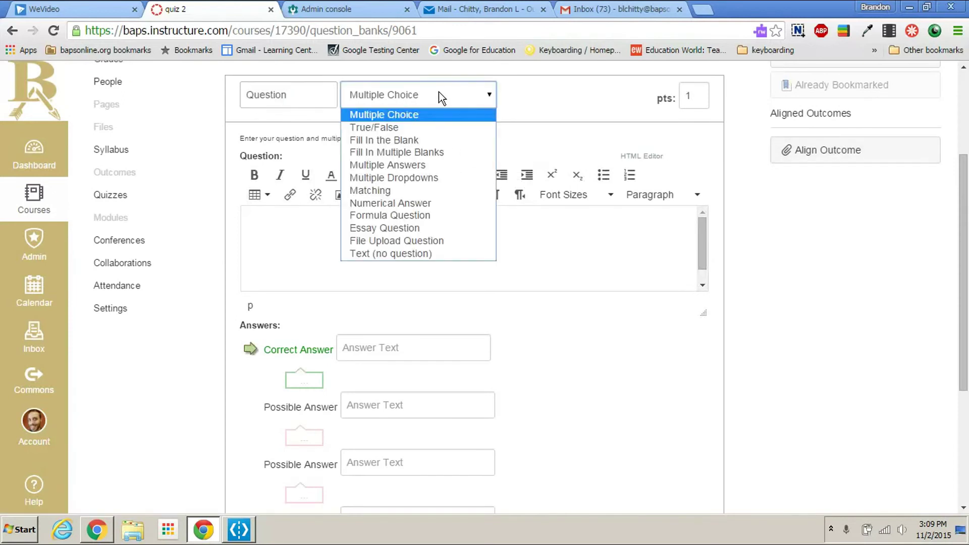
pyautogui.click(292, 220)
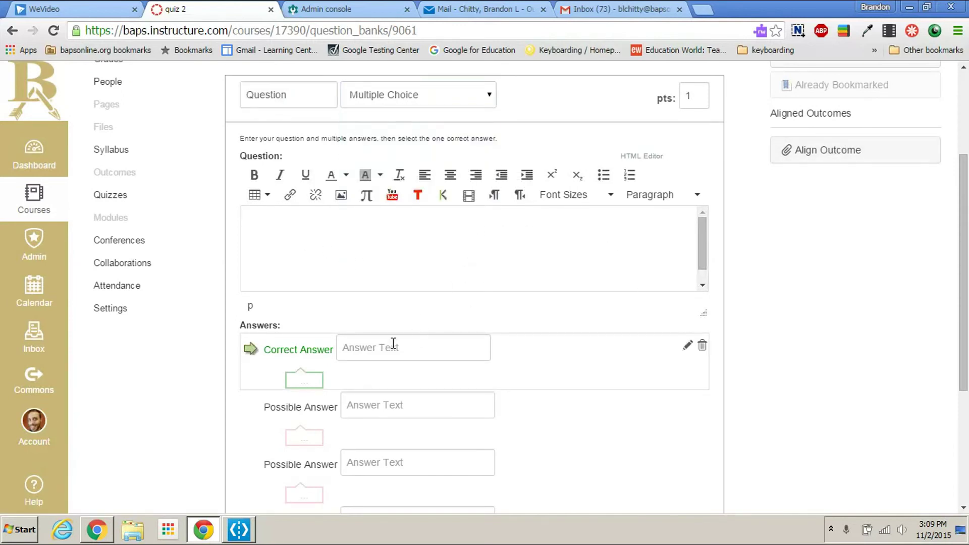
pyautogui.scroll(-3, 455, 338)
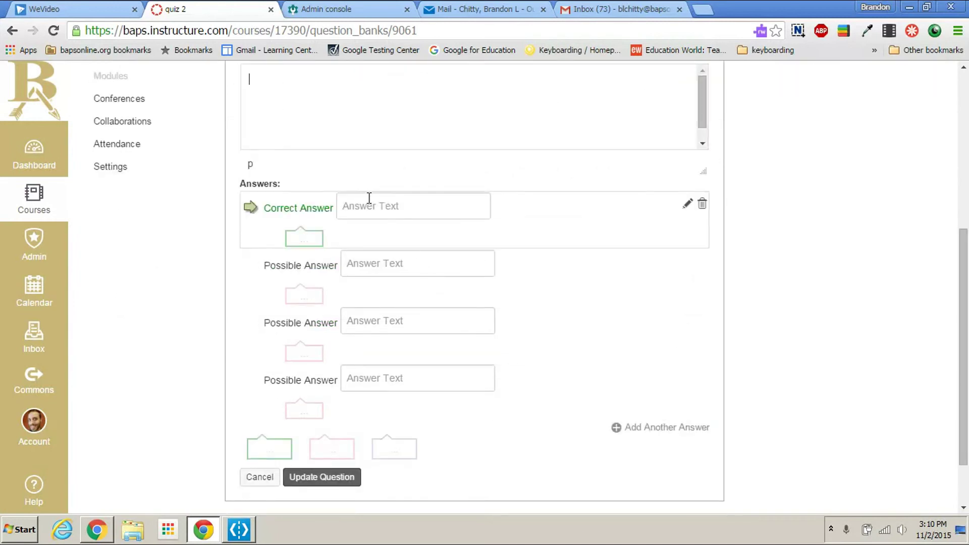
pyautogui.scroll(4, 689, 194)
pyautogui.click(429, 163)
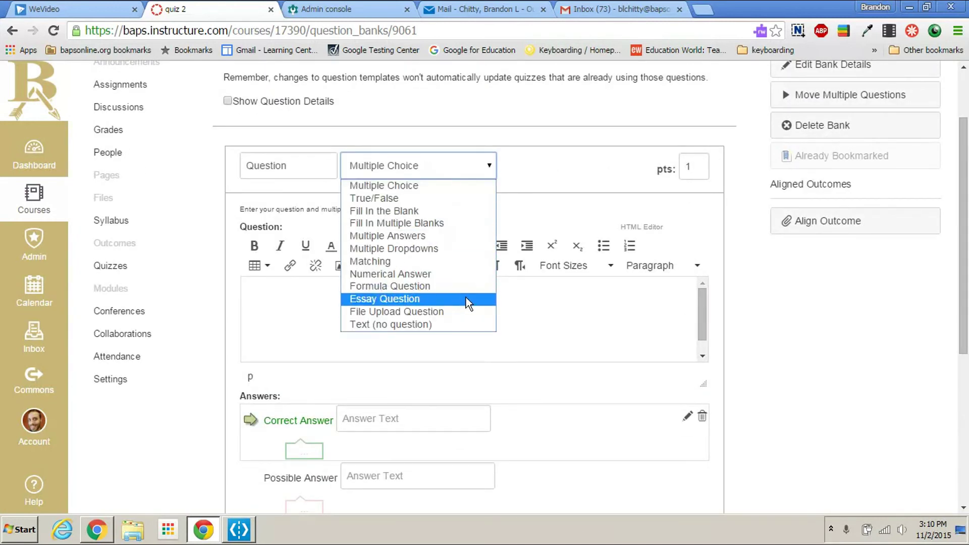
pyautogui.scroll(-6, 510, 299)
pyautogui.click(309, 408)
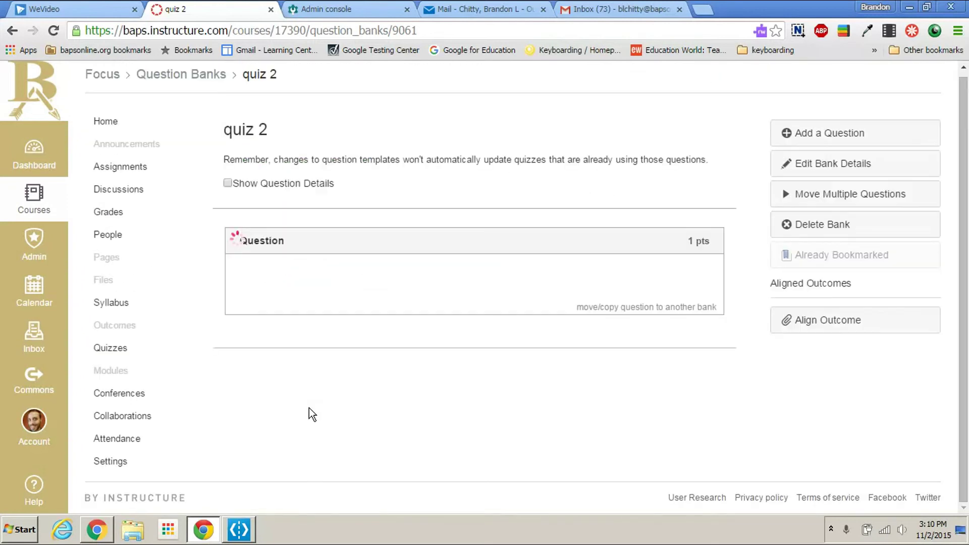
# Step: Add a second 1-point Multiple Choice question and return to the course Quizzes list
pyautogui.click(800, 139)
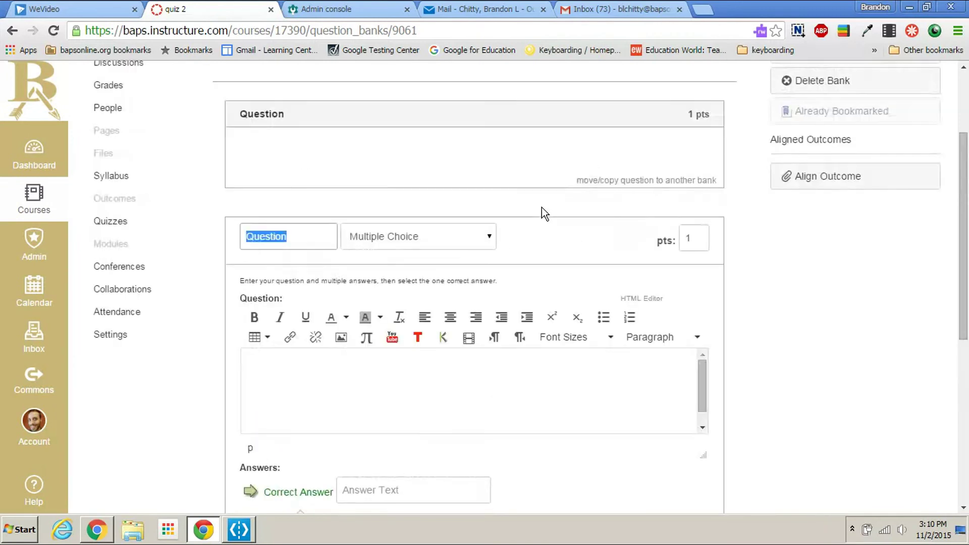
pyautogui.click(456, 235)
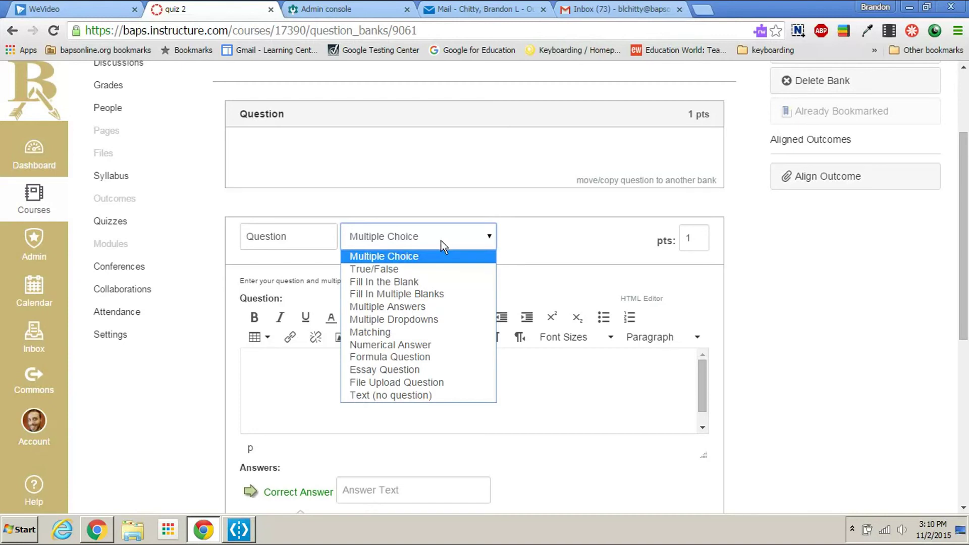
pyautogui.click(441, 241)
pyautogui.scroll(-7, 725, 374)
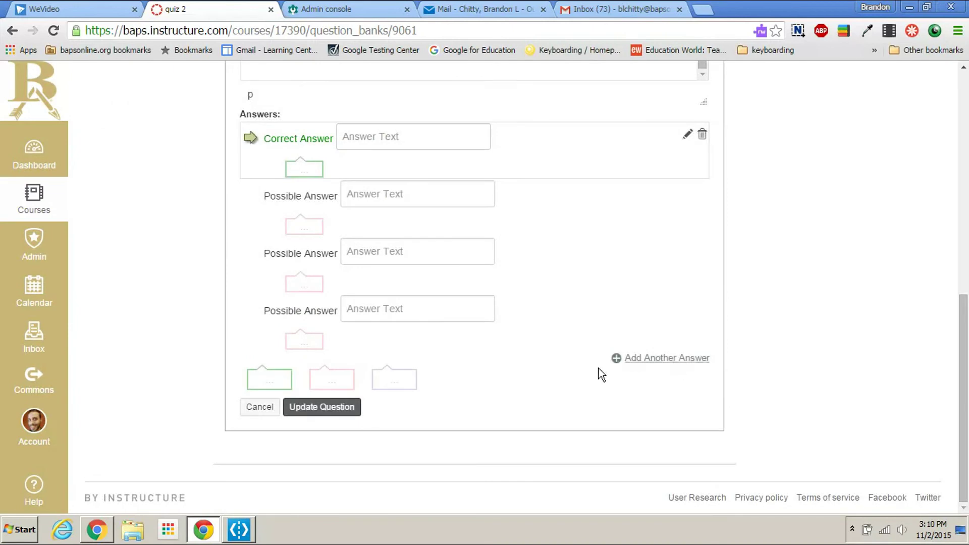
pyautogui.click(321, 407)
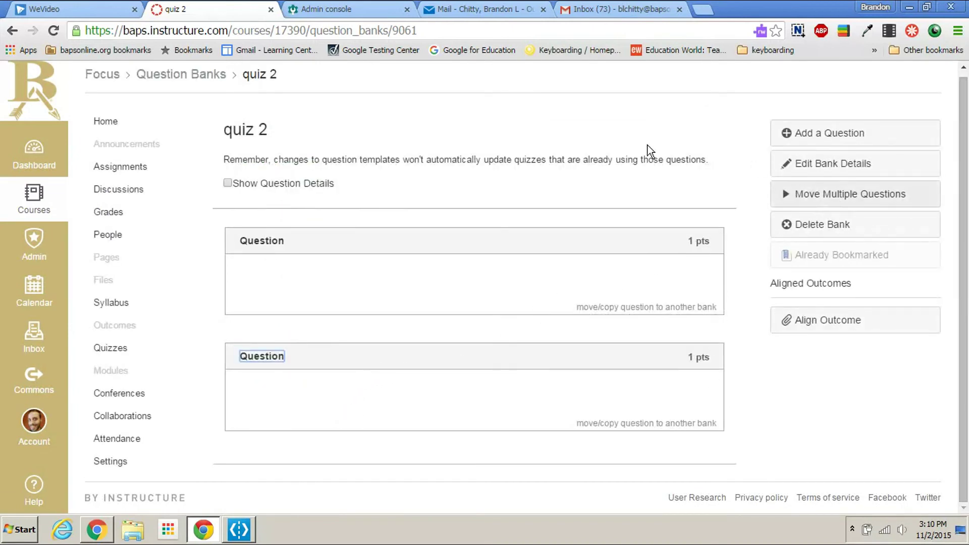
pyautogui.click(126, 355)
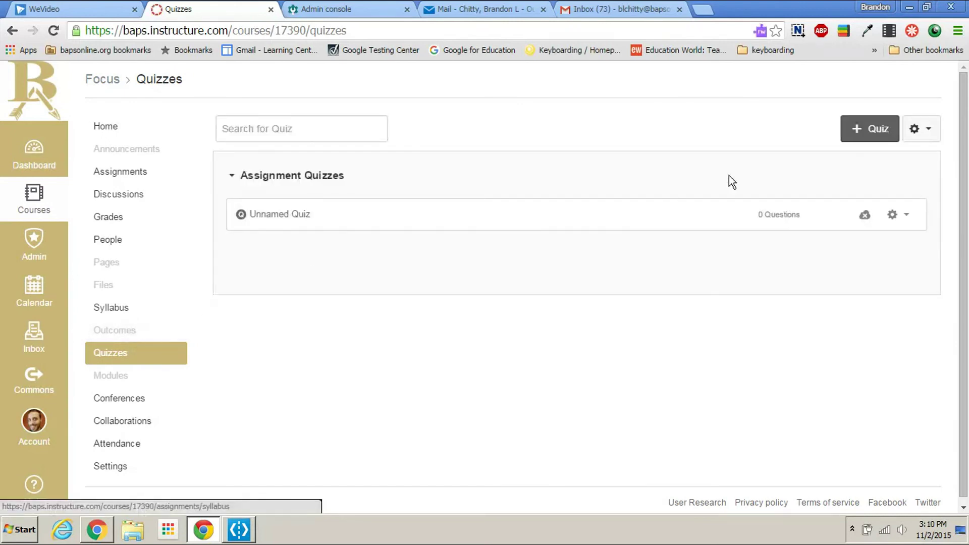
# Step: Create a new quiz titled 'quiz 2'
pyautogui.click(854, 131)
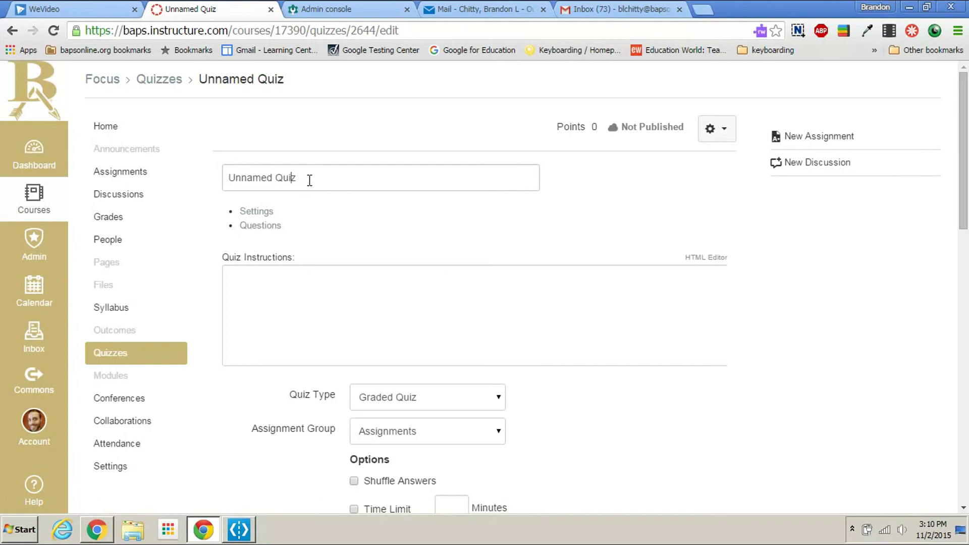
pyautogui.write('quiz')
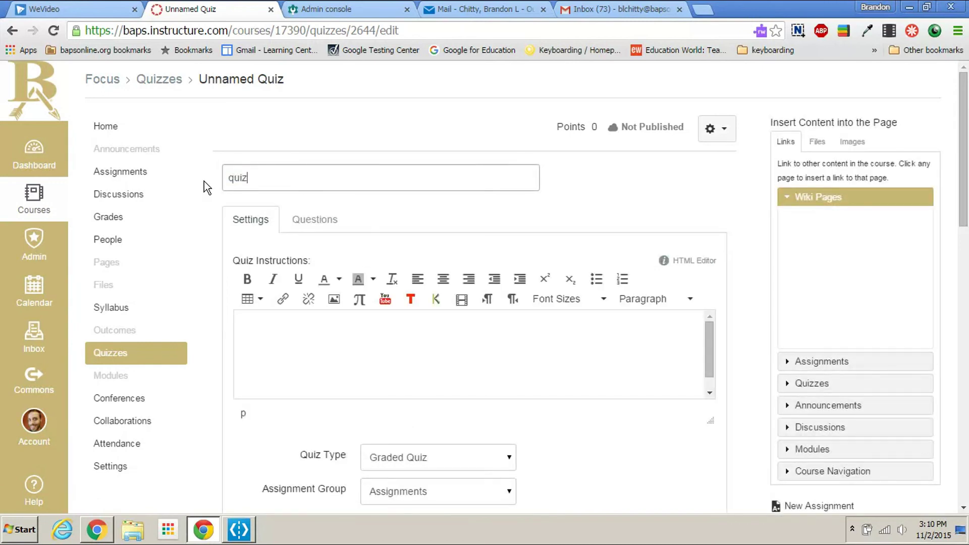
pyautogui.write(' 2')
pyautogui.click(383, 372)
pyautogui.scroll(-13, 550, 338)
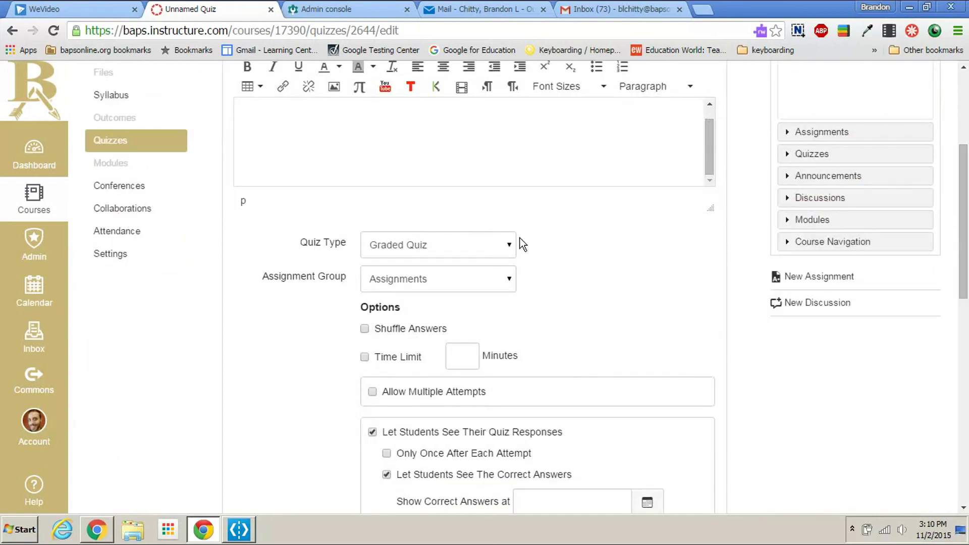
pyautogui.scroll(-2, 571, 308)
pyautogui.scroll(15, 562, 312)
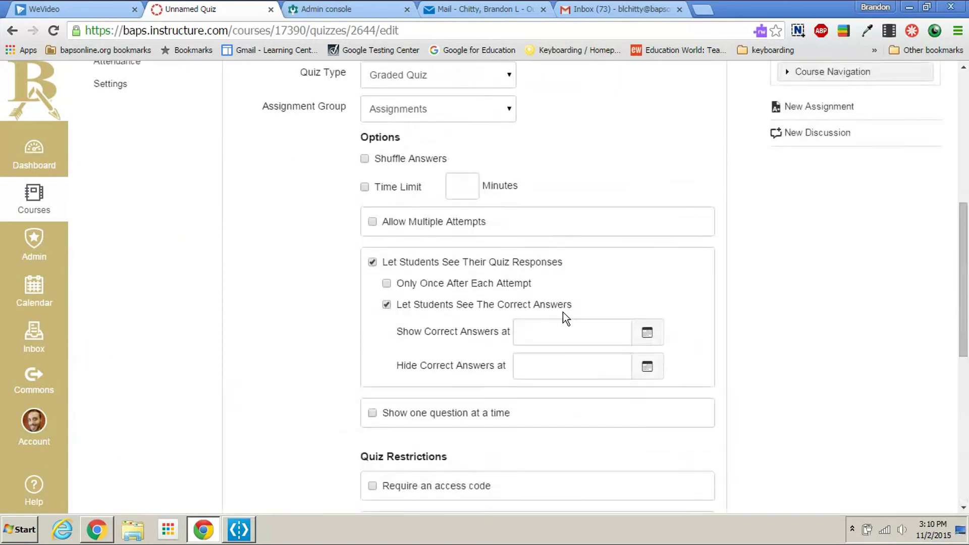
# Step: Add both questions from the quiz 2 bank to the quiz, totalling 2 points
pyautogui.click(317, 192)
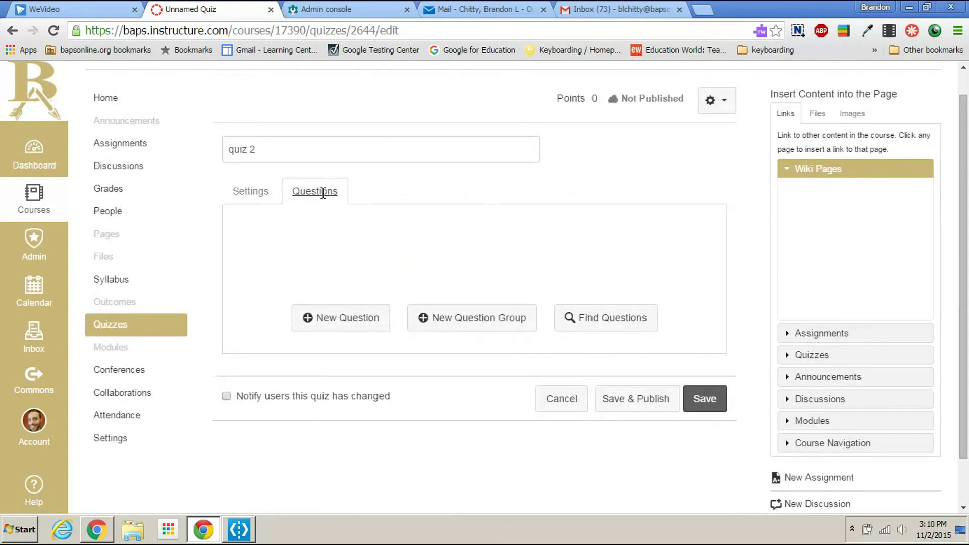
pyautogui.click(618, 323)
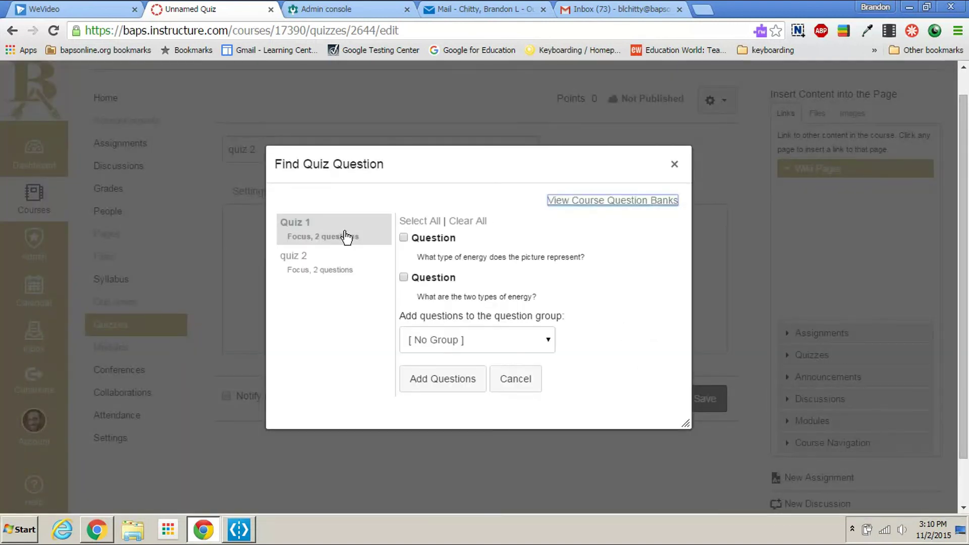
pyautogui.click(323, 264)
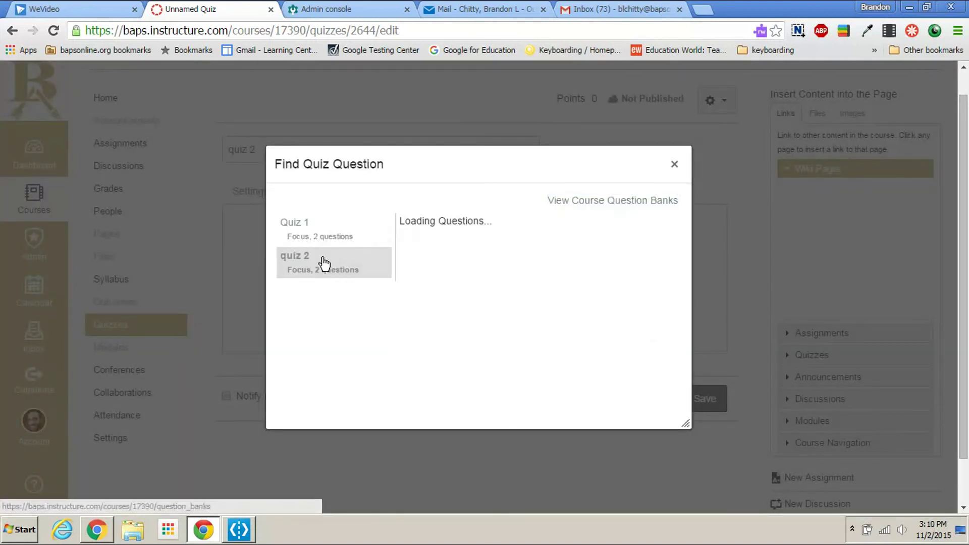
pyautogui.click(404, 262)
pyautogui.click(461, 353)
pyautogui.scroll(3, 500, 316)
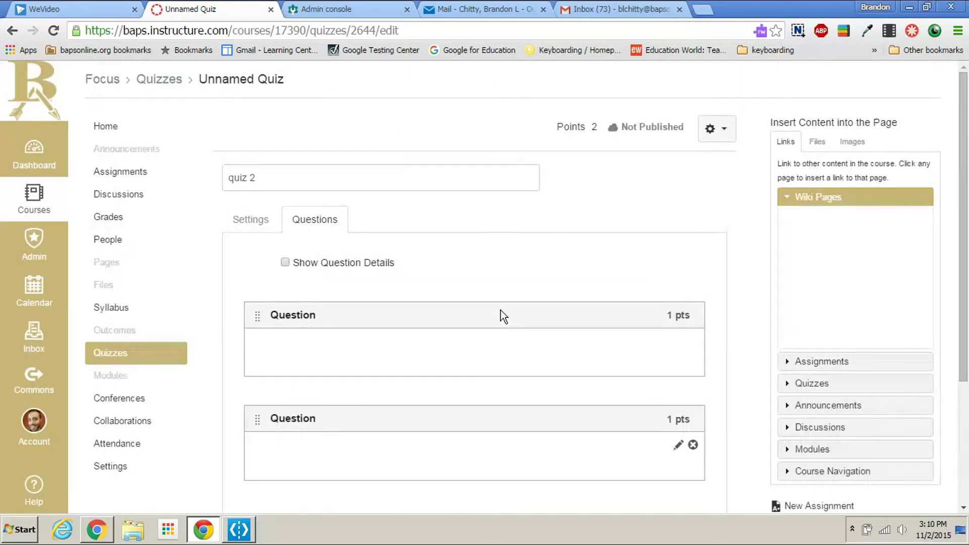
# Step: Return to the quiz 2 settings and review them
pyautogui.click(249, 221)
pyautogui.scroll(-4, 629, 318)
pyautogui.scroll(-10, 629, 318)
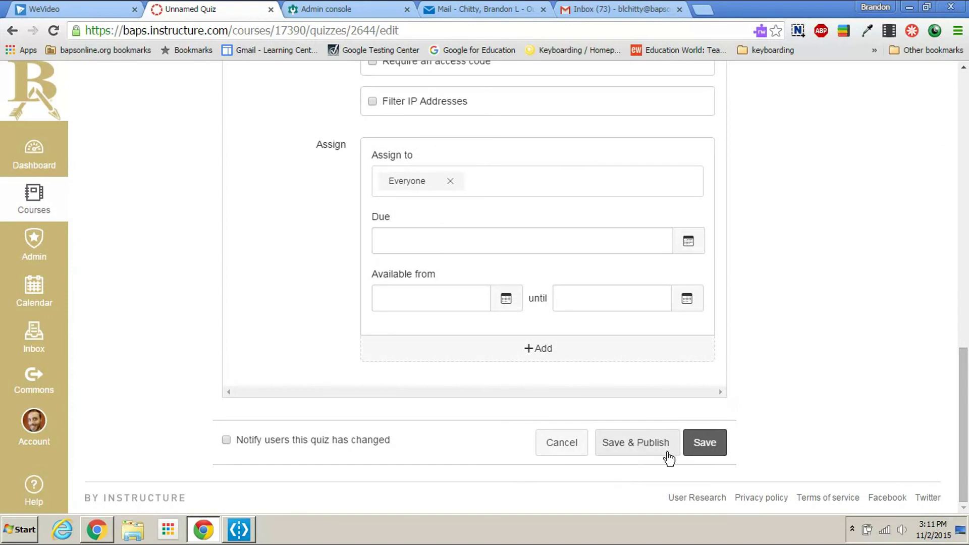
pyautogui.scroll(12, 903, 417)
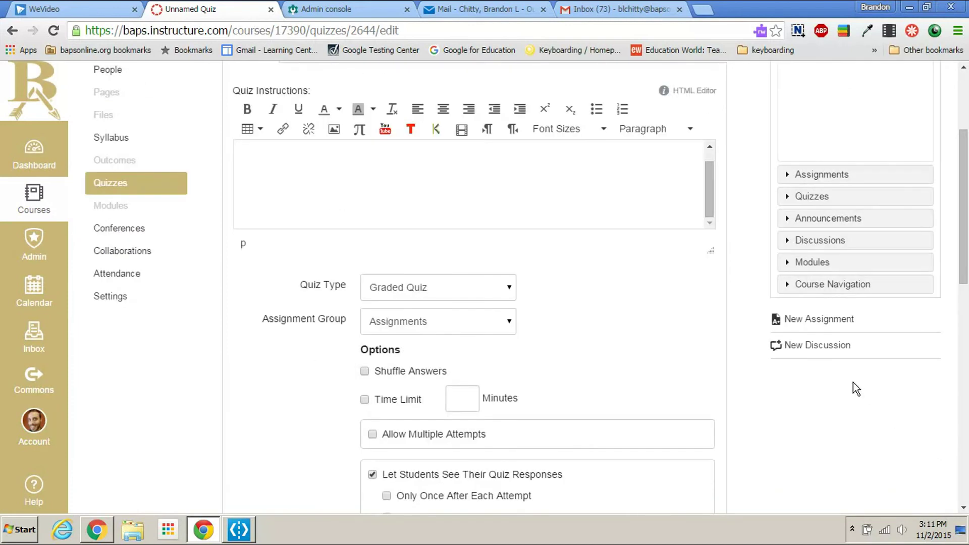